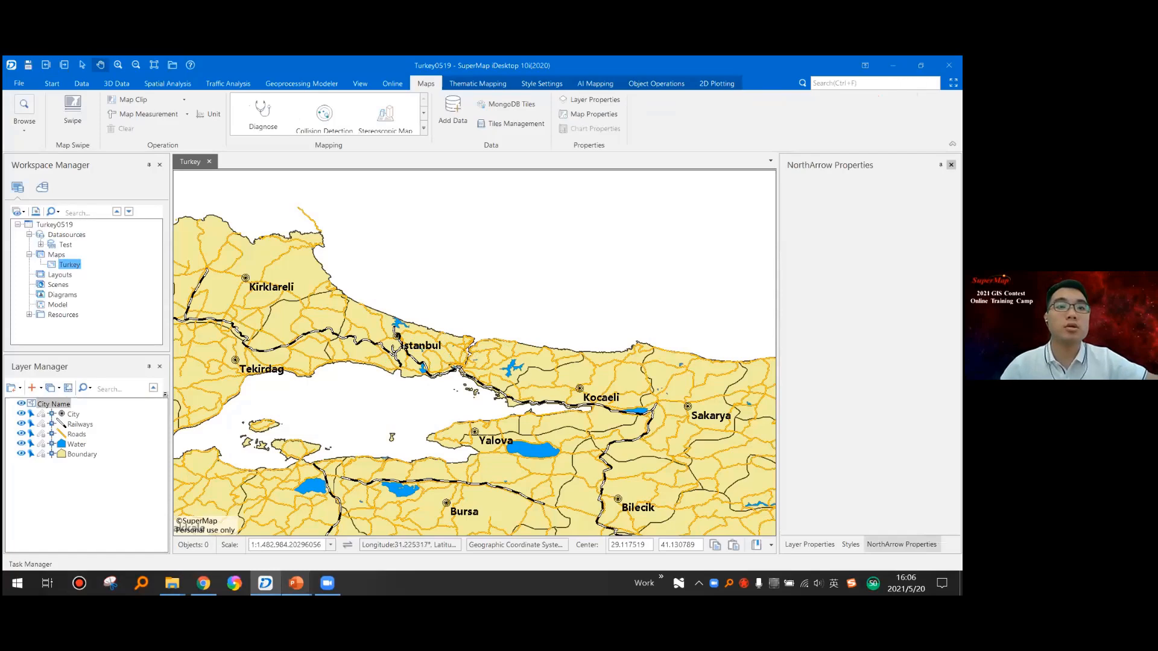
- Switch to PowerPoint, end the running slide show and display the "New a layout" slide of the Mapping Group presentation
click(295, 583)
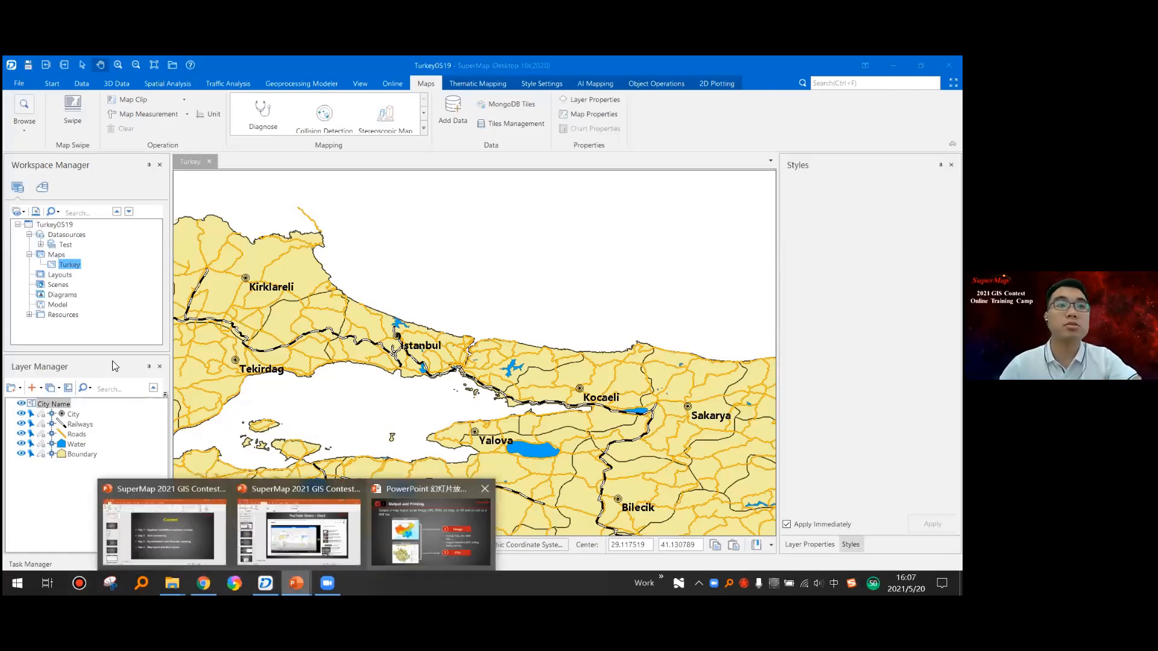
click(430, 532)
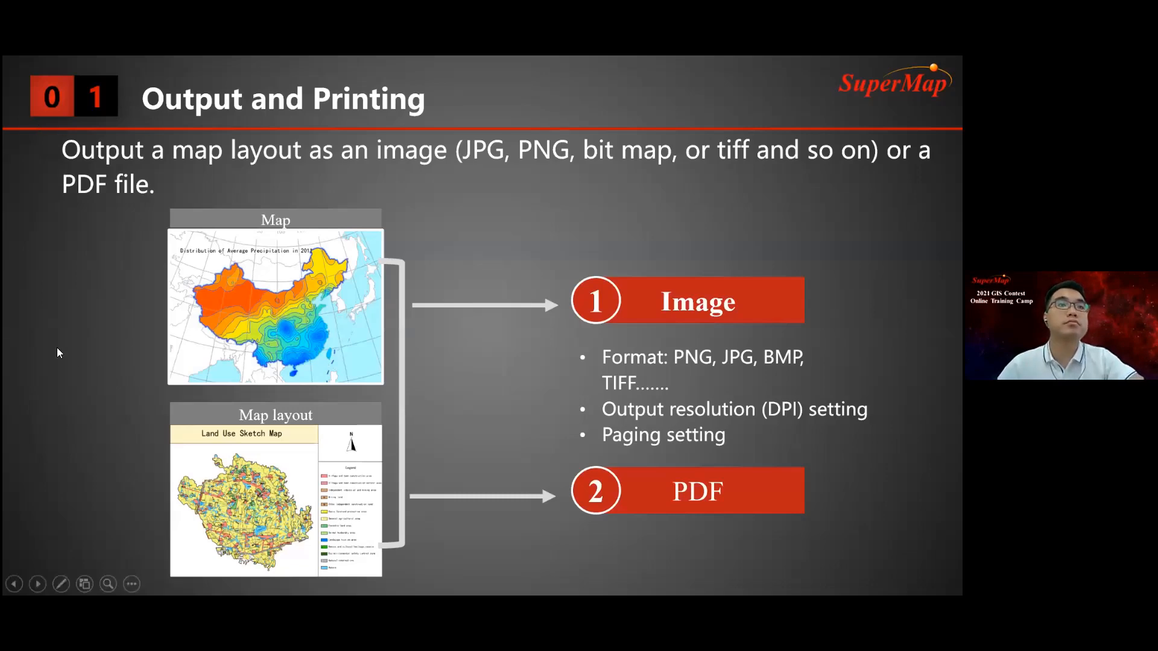
key(Escape)
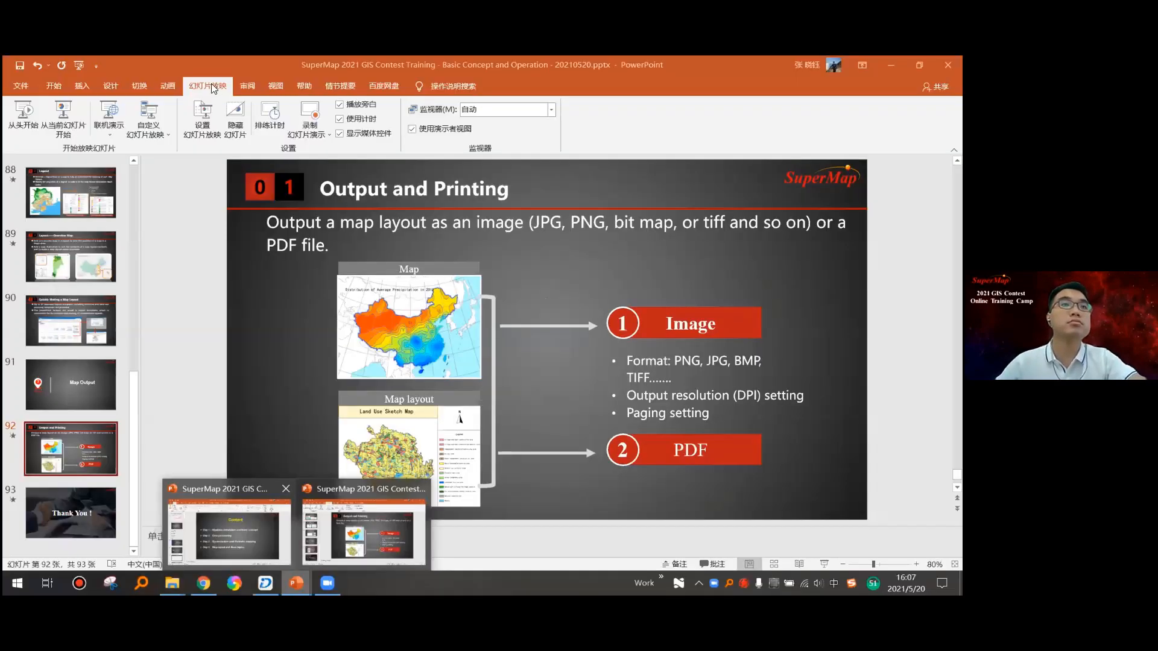
click(229, 531)
scroll(84, 335, down, 3)
click(81, 315)
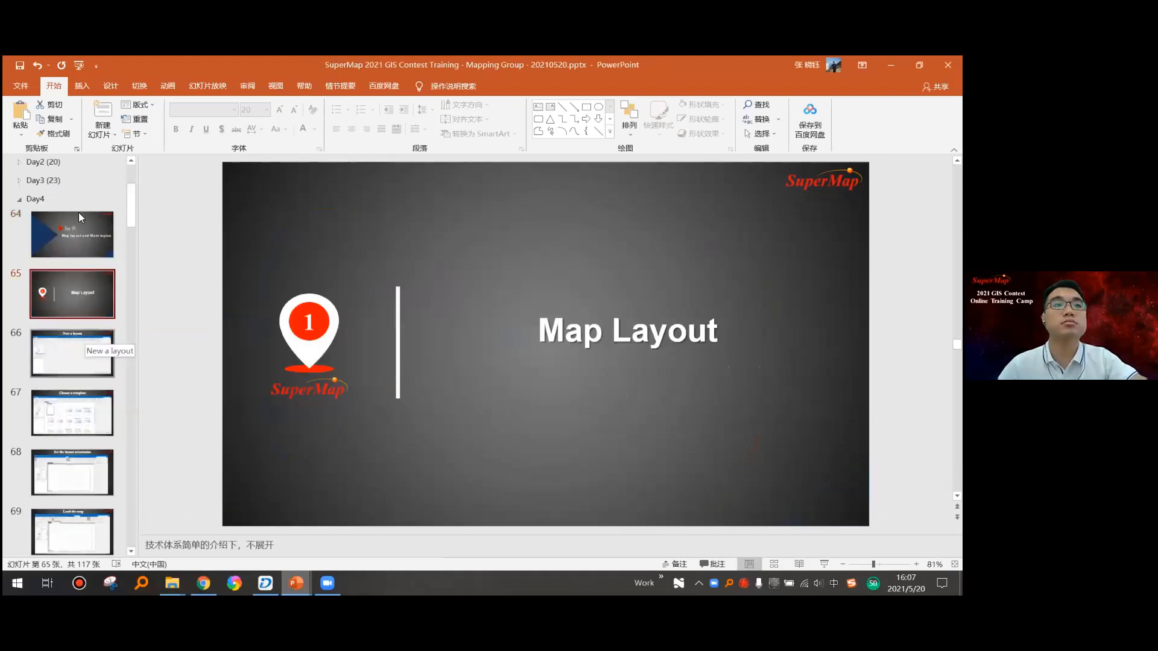
scroll(81, 241, down, 2)
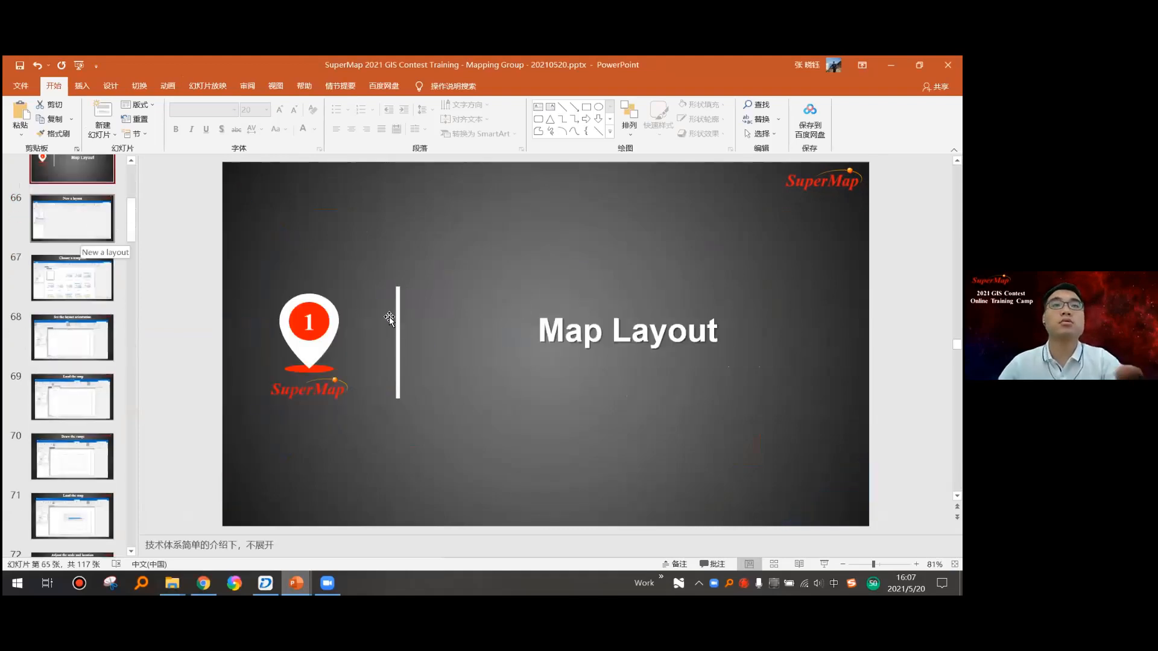
scroll(313, 472, down, 1)
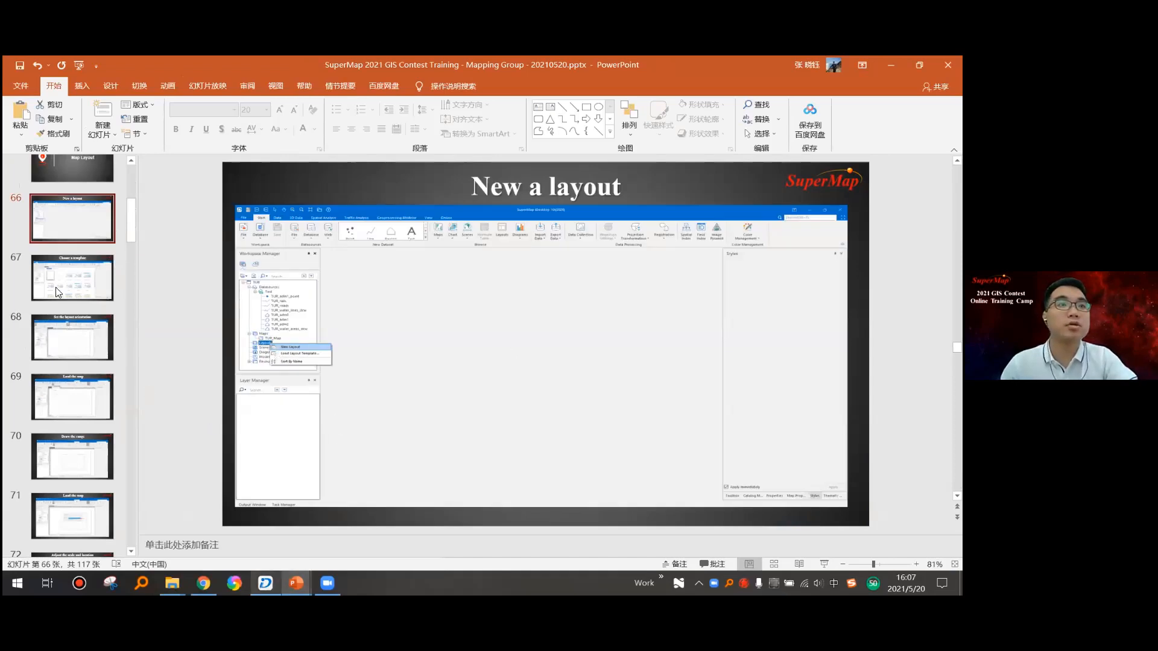
- Return to SuperMap iDesktop, close the Turkey map and create a new layout from the Blank Template
key(alt+Tab)
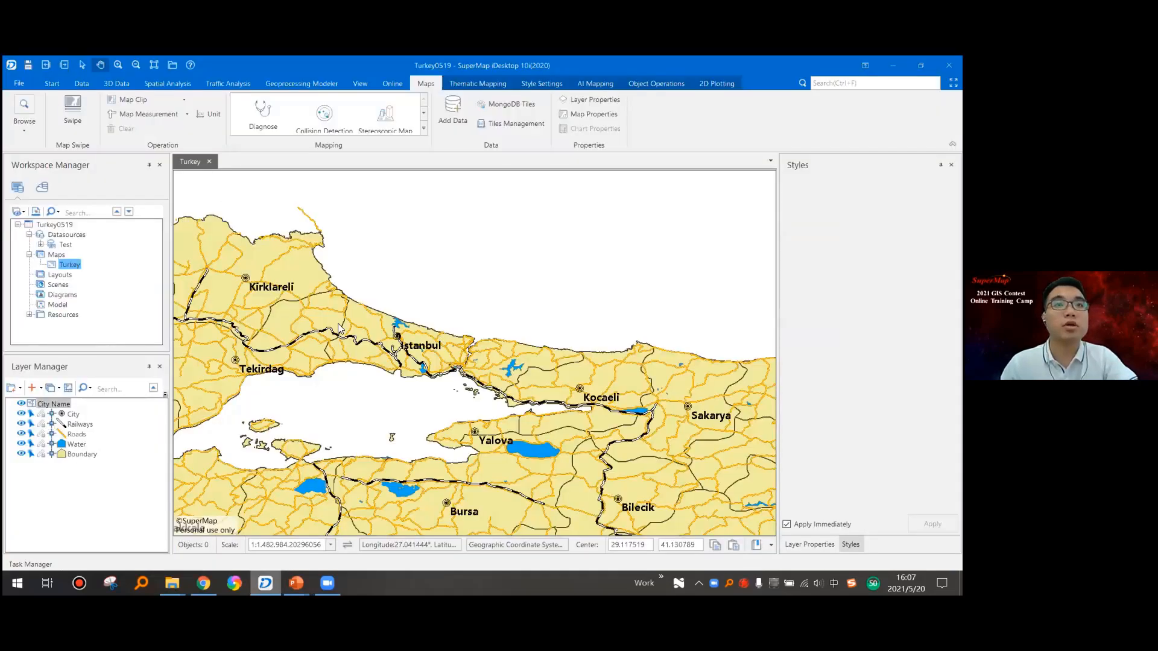
click(209, 162)
click(63, 275)
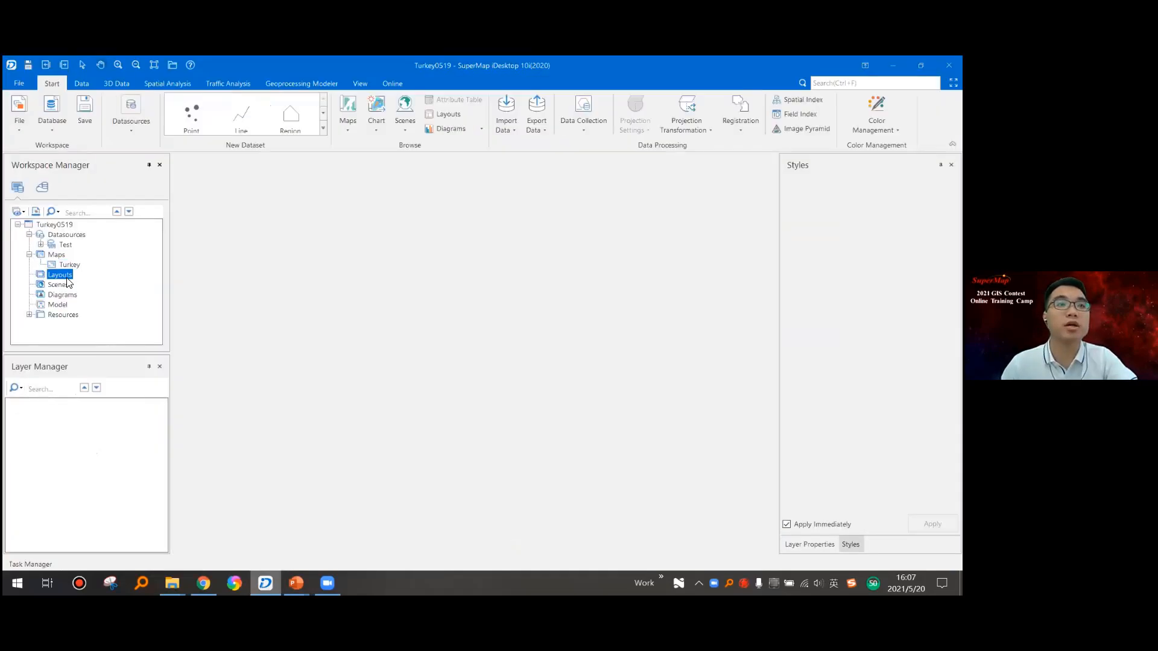
right_click(60, 278)
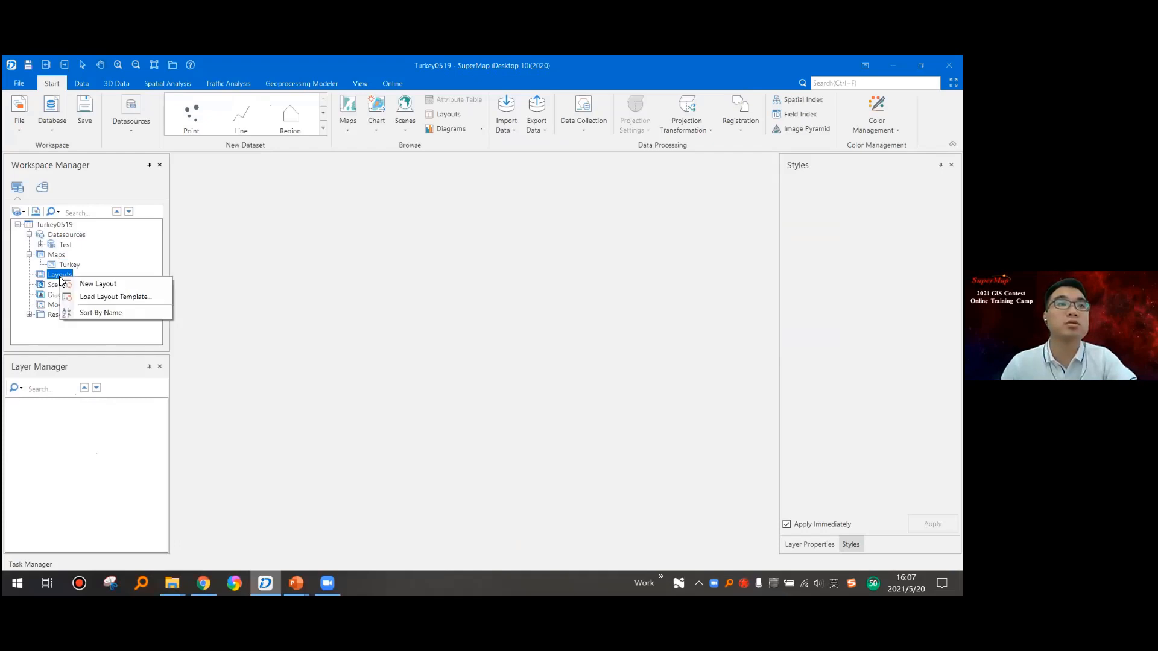
click(134, 285)
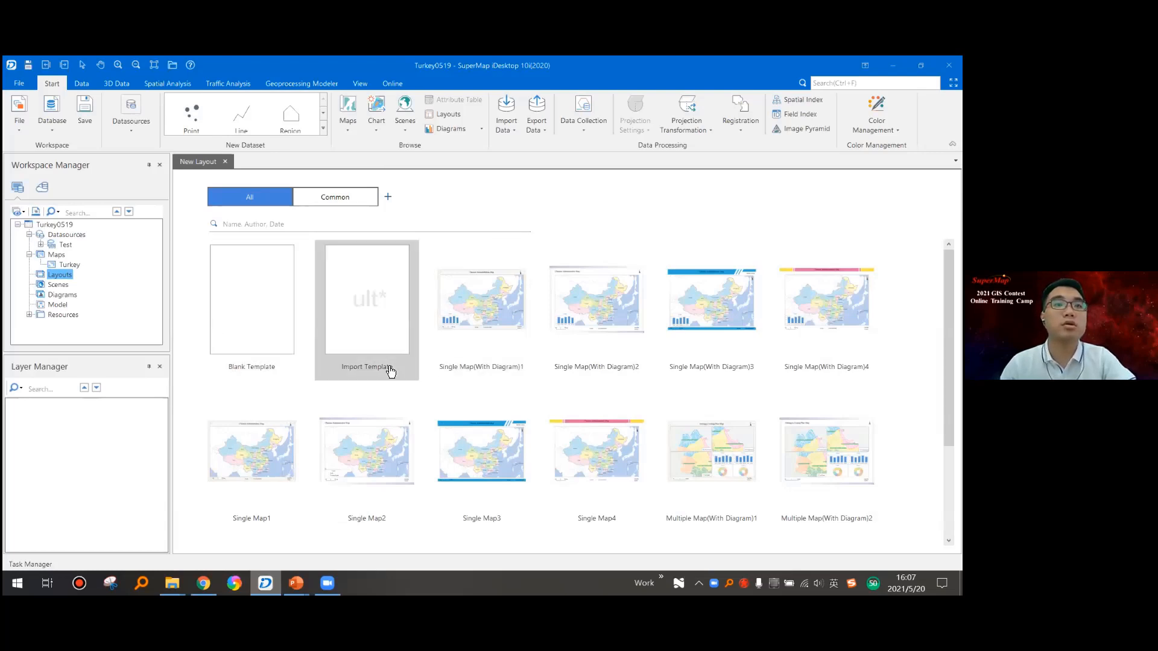
click(258, 338)
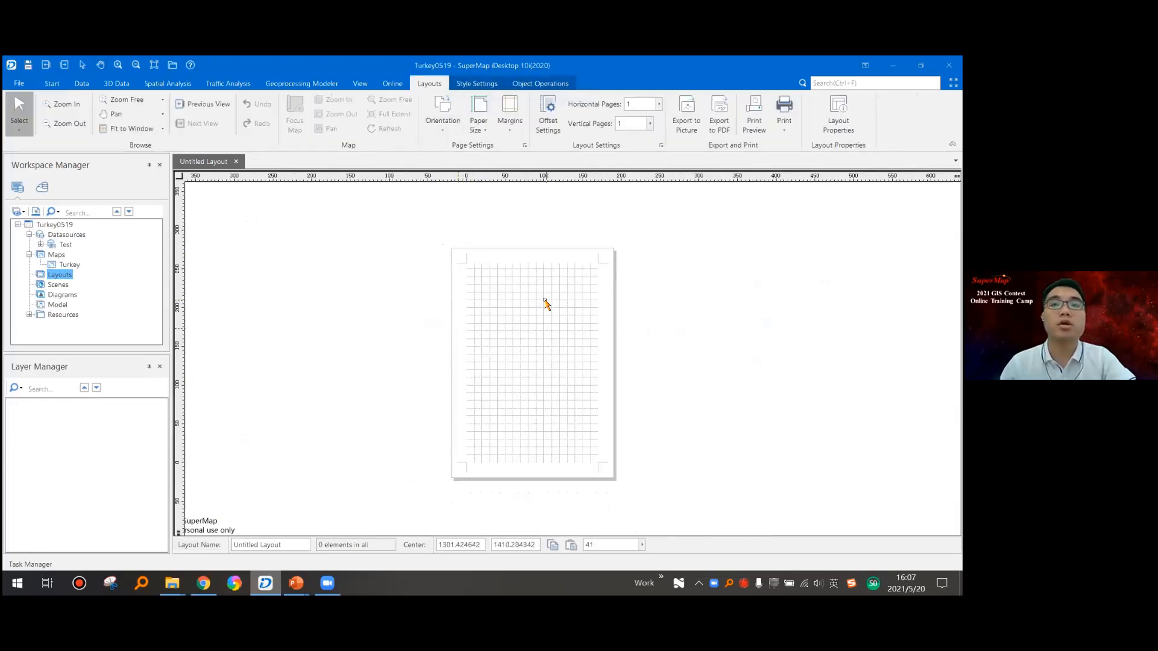
drag(546, 300, 553, 292)
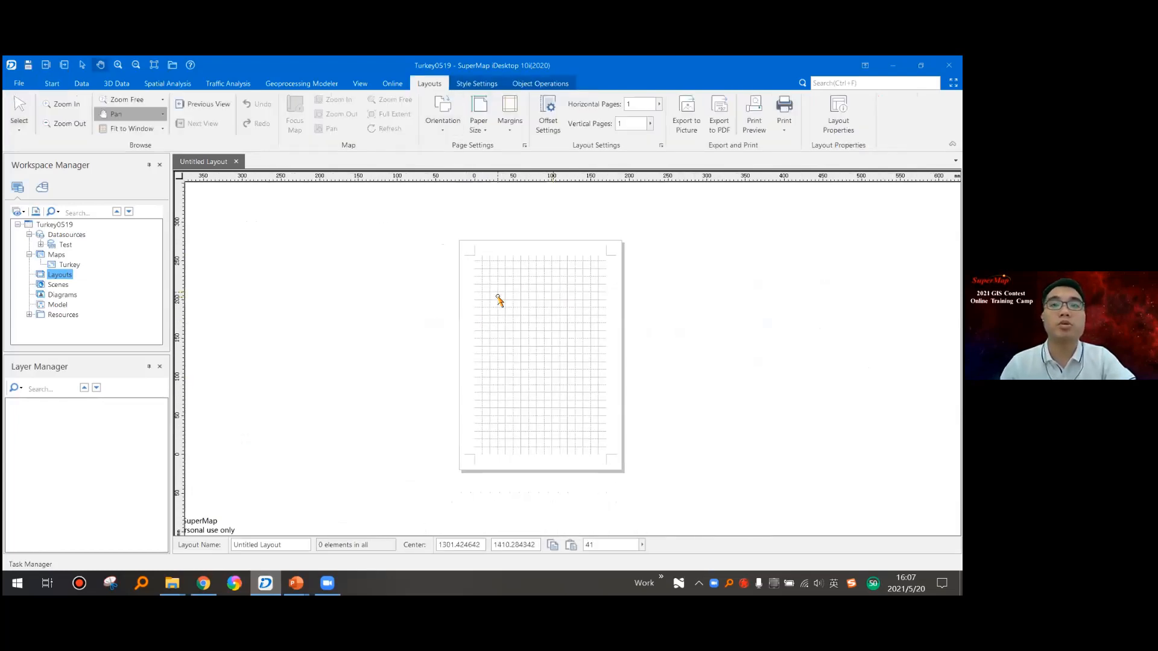
- Open the Turkey map in its own window, and return to the untitled layout
click(71, 267)
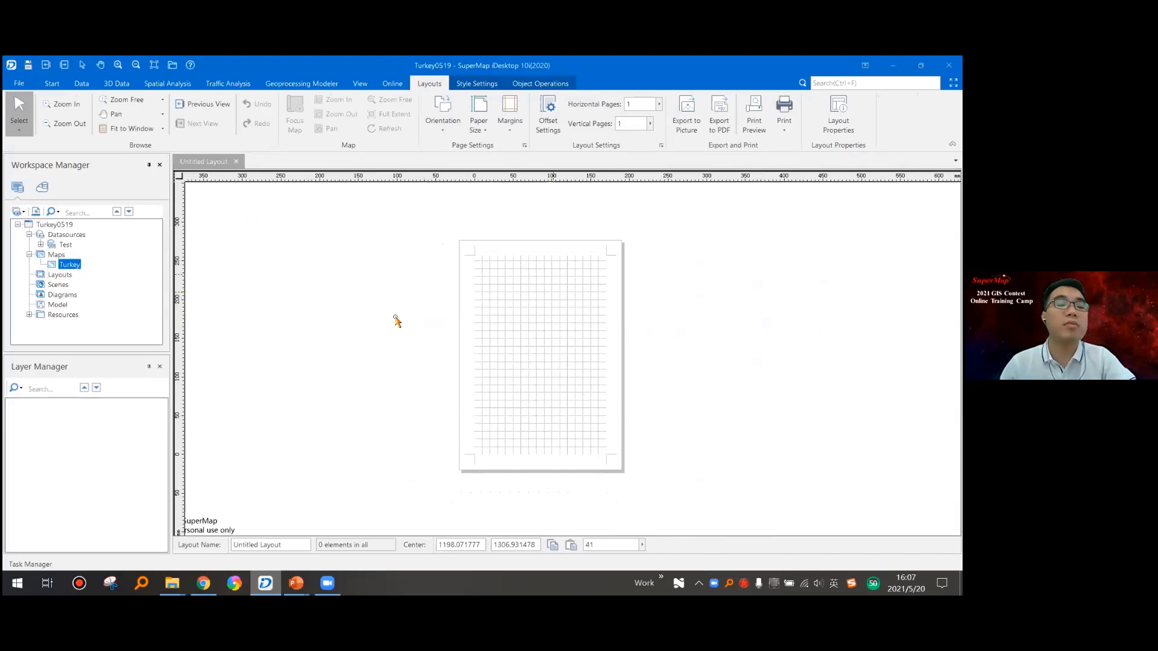
right_click(71, 267)
click(110, 267)
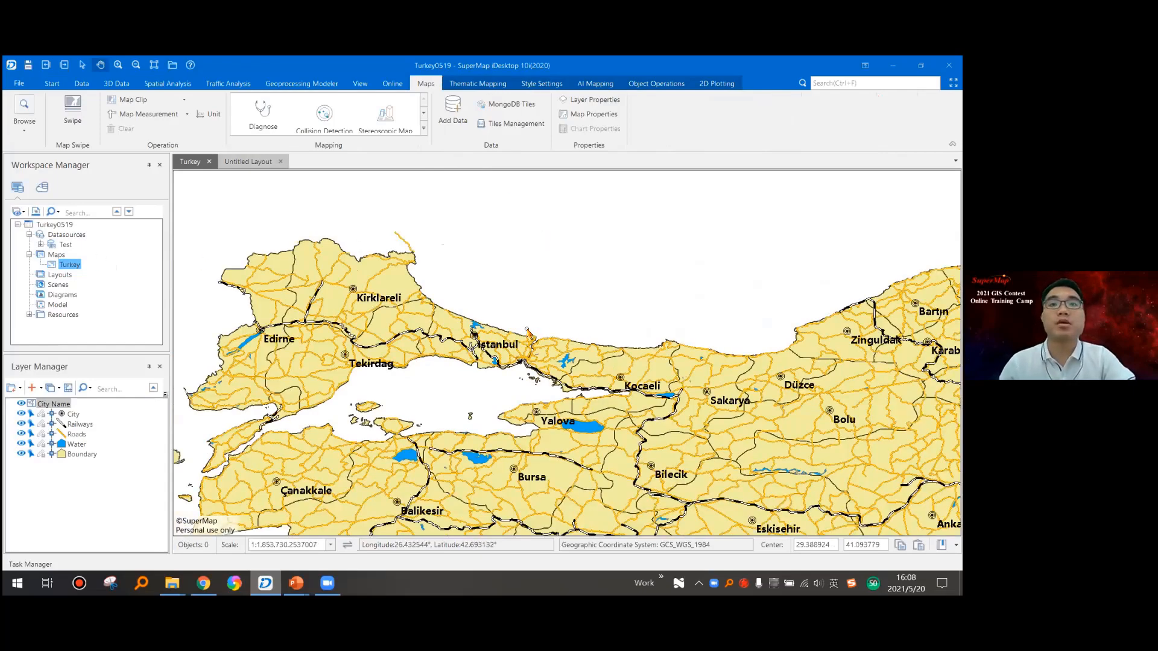
click(248, 161)
- Draw a rectangular map frame about 214 by 136 mm inside the landscape page's margins and fill it with the Turkey map
scroll(500, 312, up, 2)
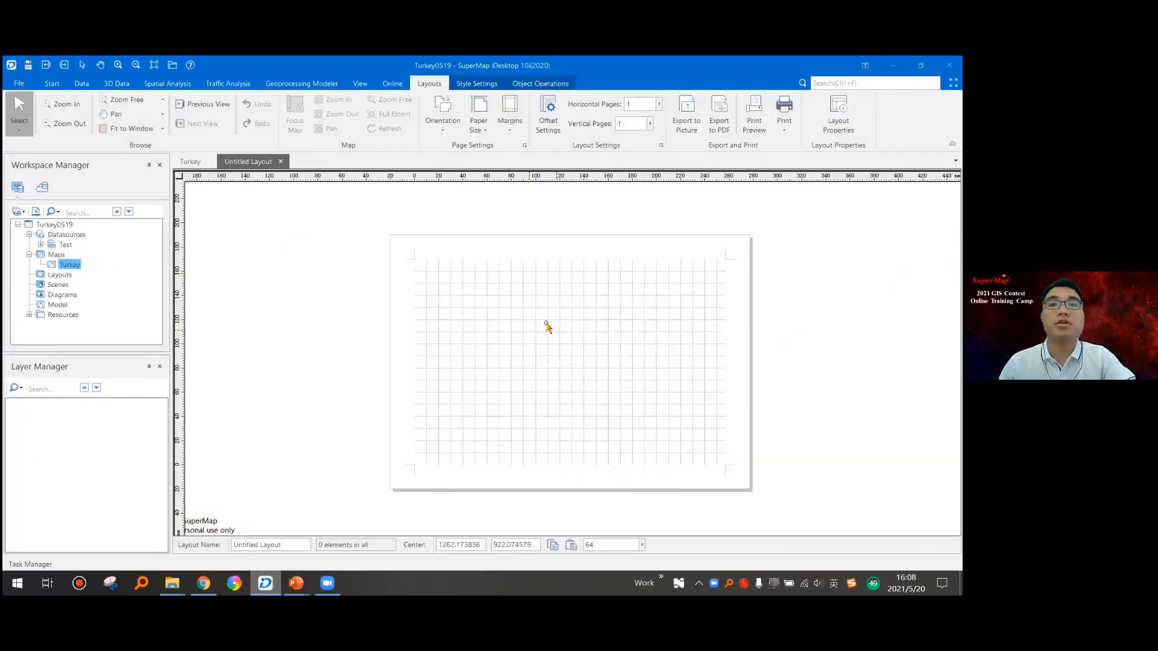
drag(548, 328, 531, 329)
key(Escape)
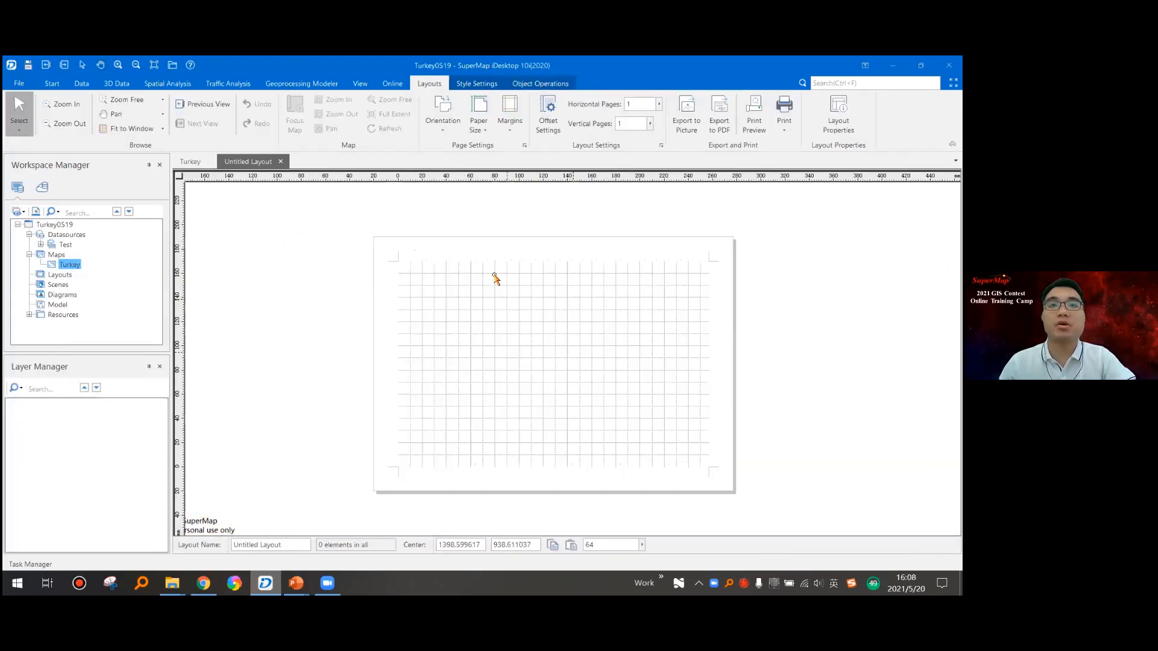
scroll(381, 263, up, 1)
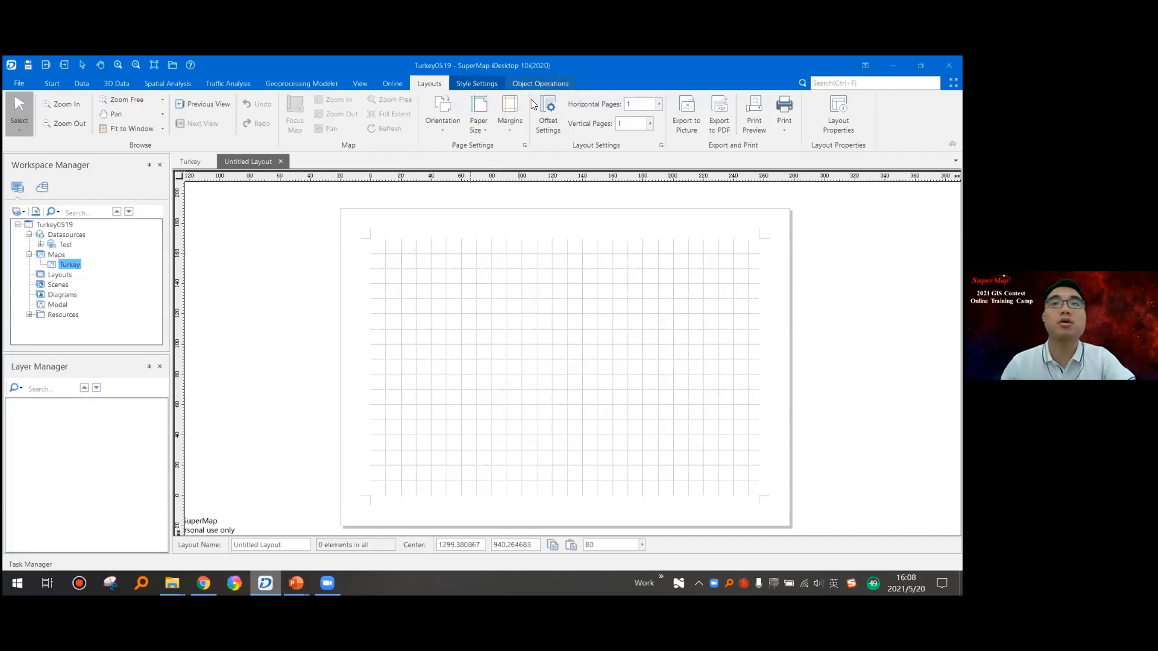
click(543, 84)
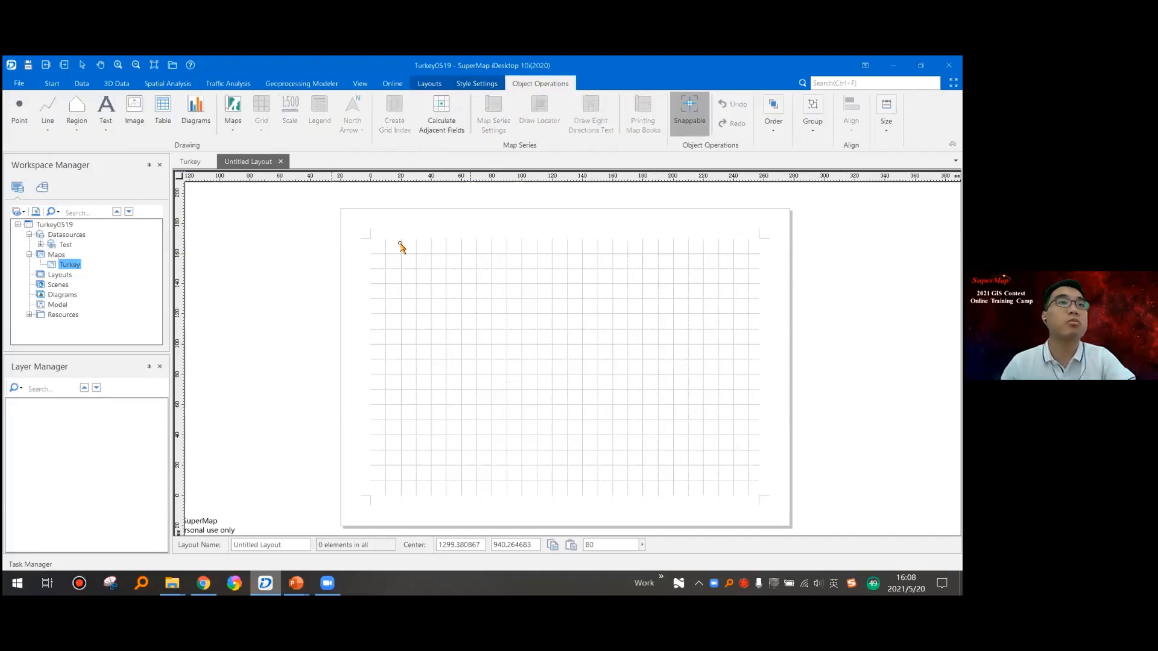
drag(470, 279, 464, 269)
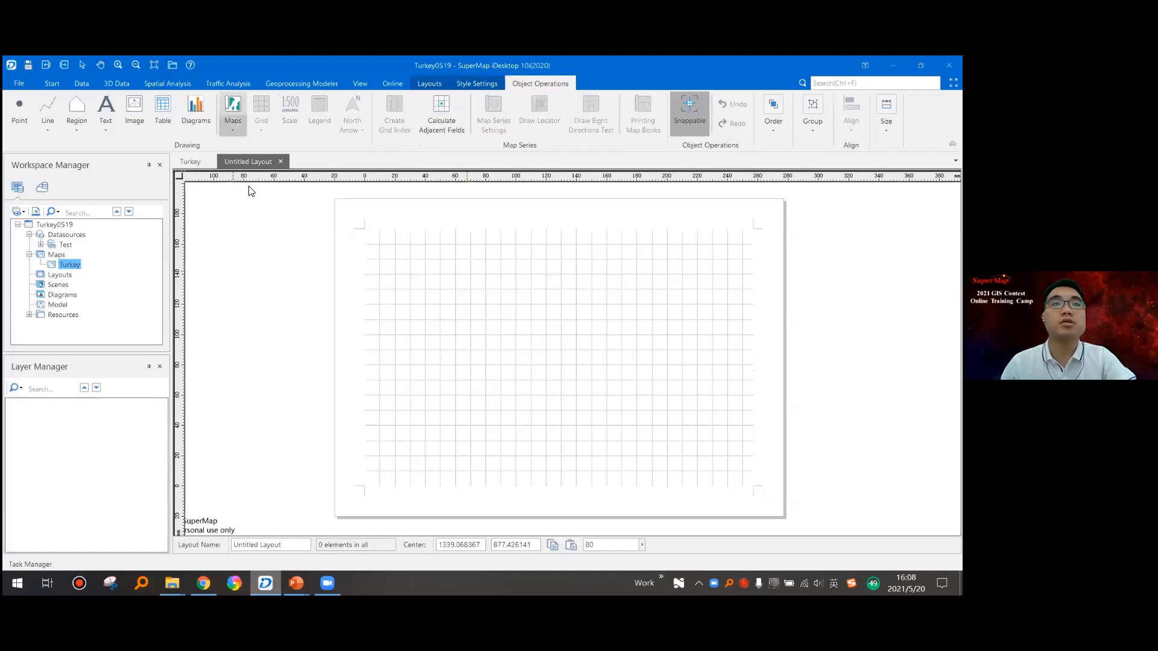
click(234, 130)
click(247, 152)
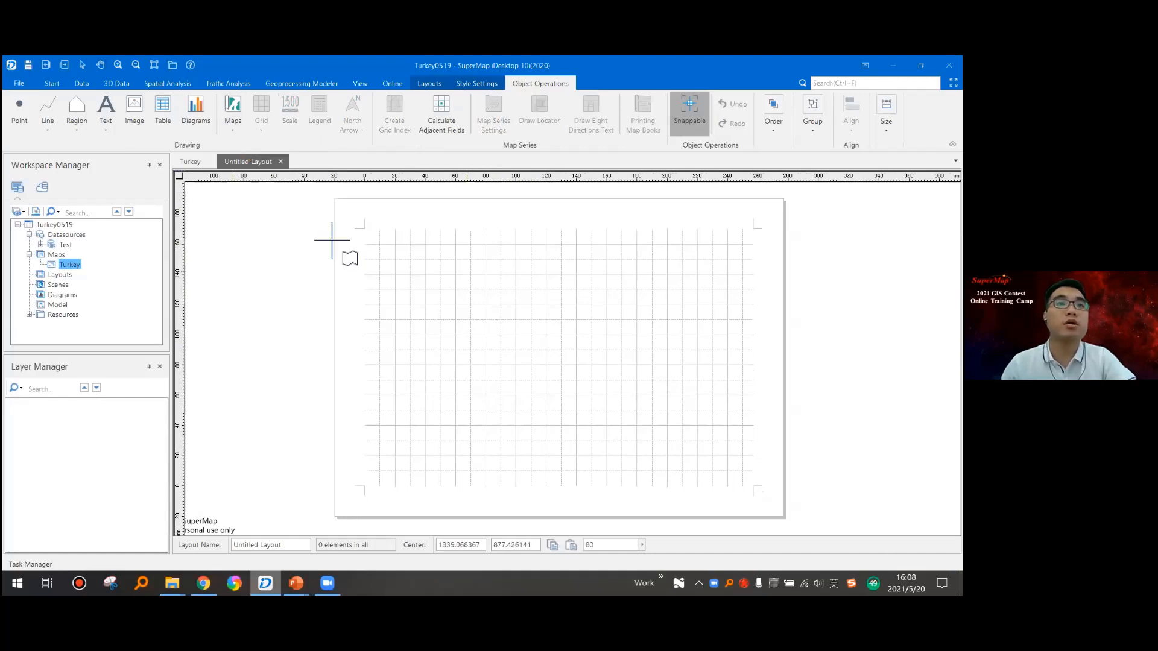
click(231, 131)
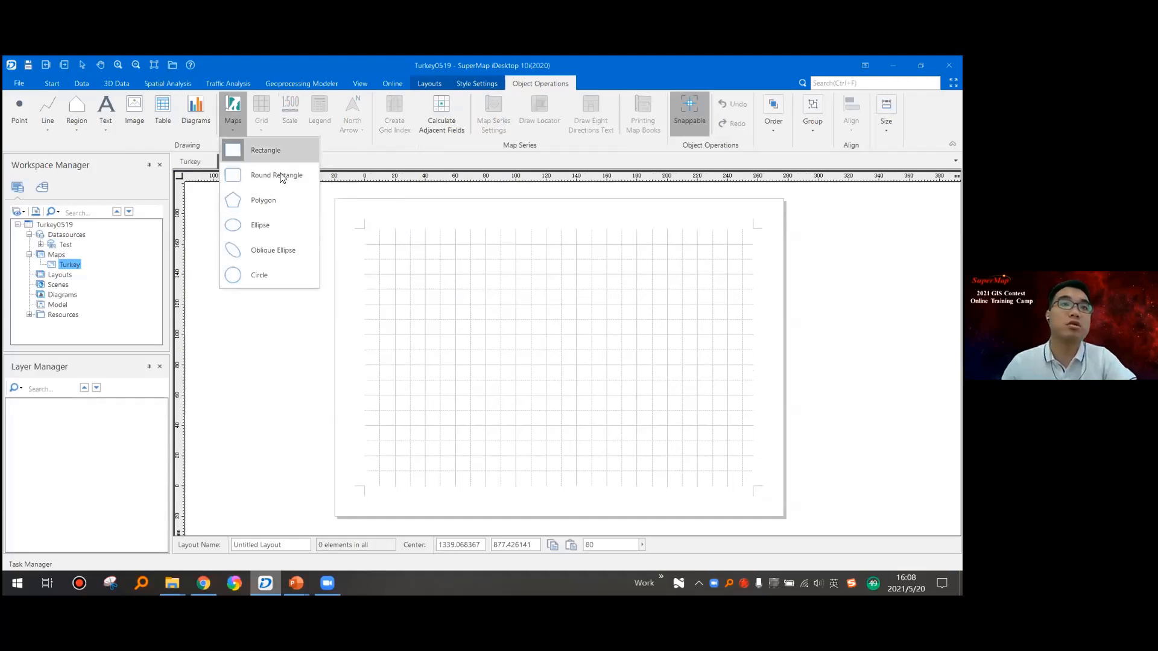
click(266, 211)
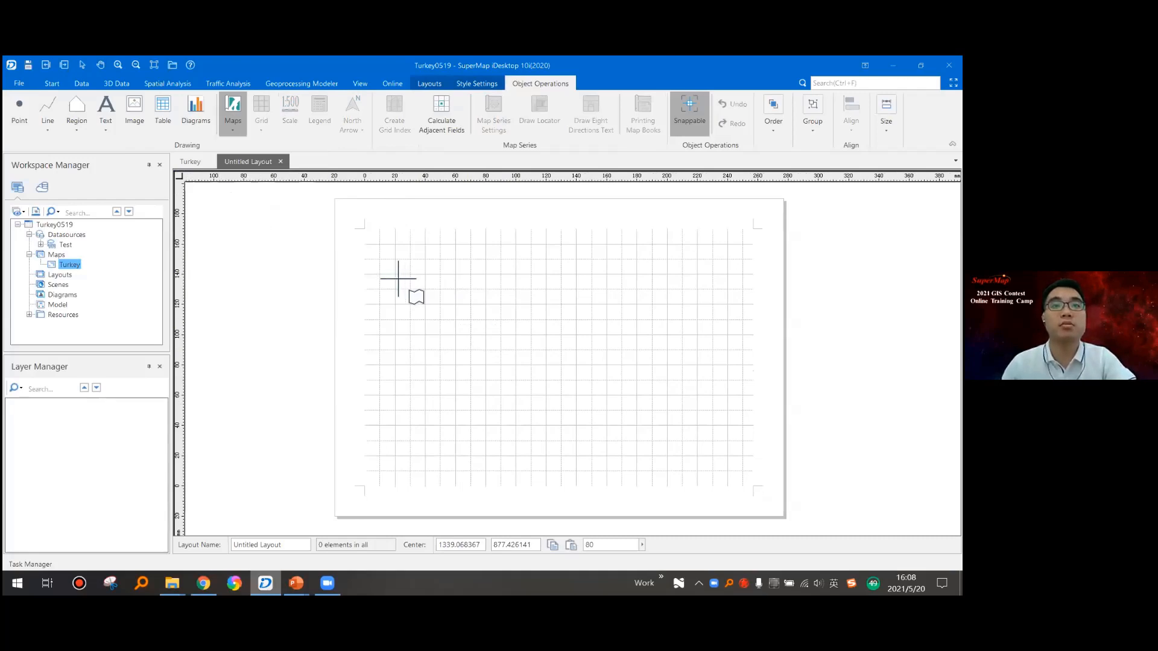
drag(394, 270, 721, 480)
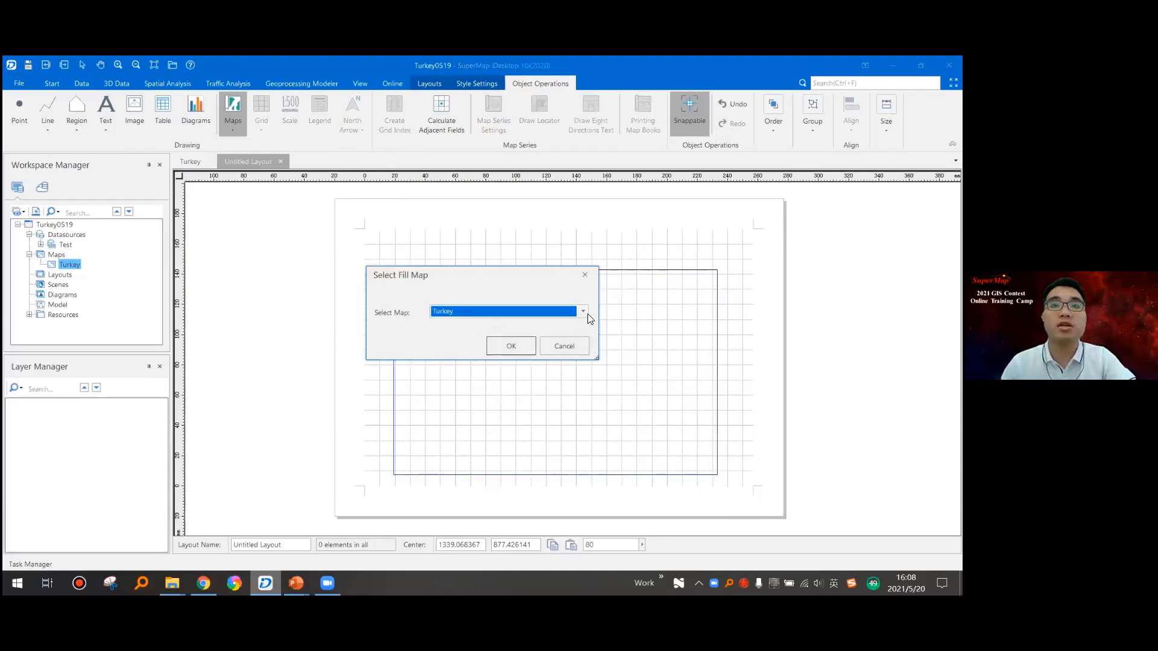
click(502, 344)
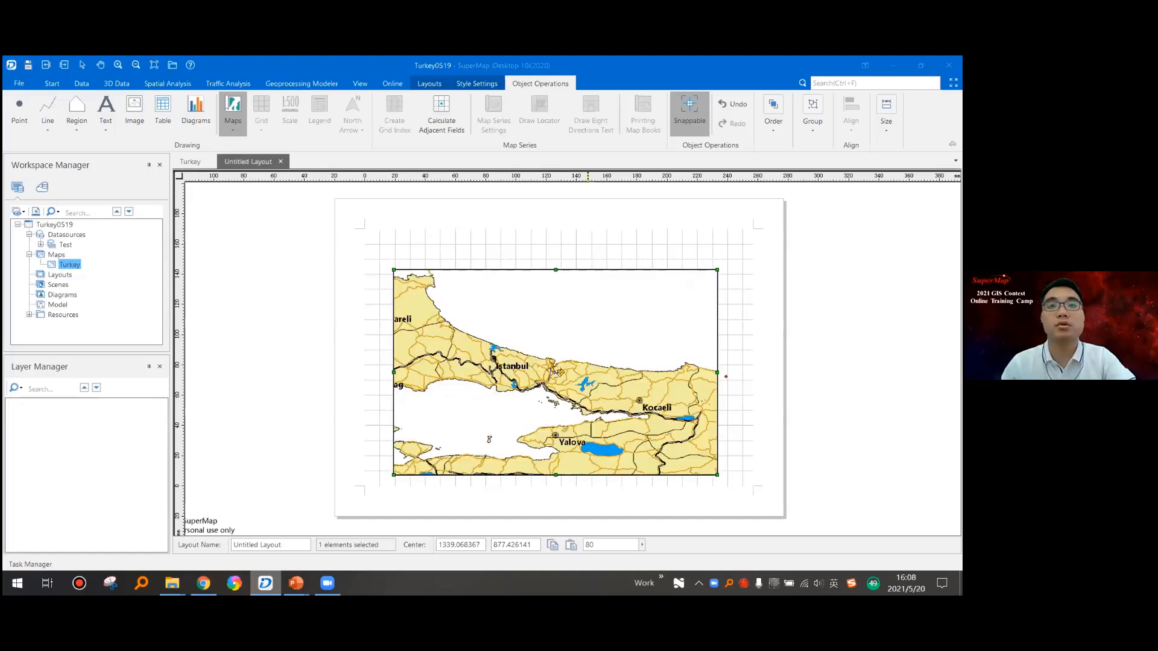
- Enlarge the Turkey map frame on the layout page to about 225 by 142 mm
drag(574, 316, 567, 298)
drag(698, 464, 717, 479)
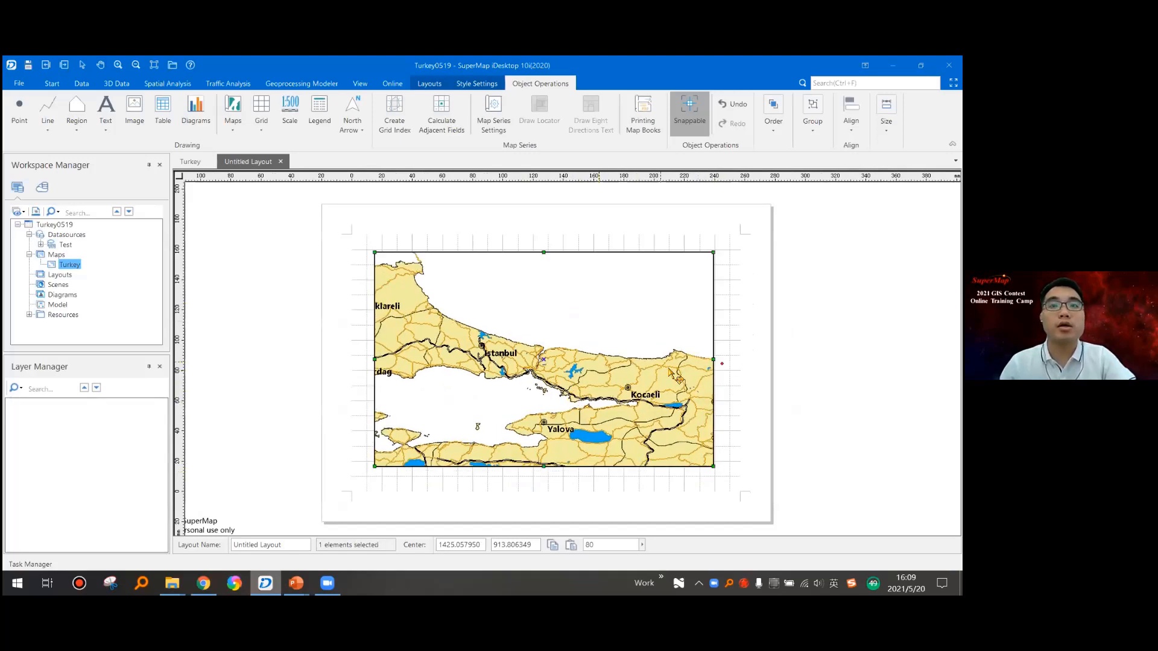
drag(670, 370, 647, 373)
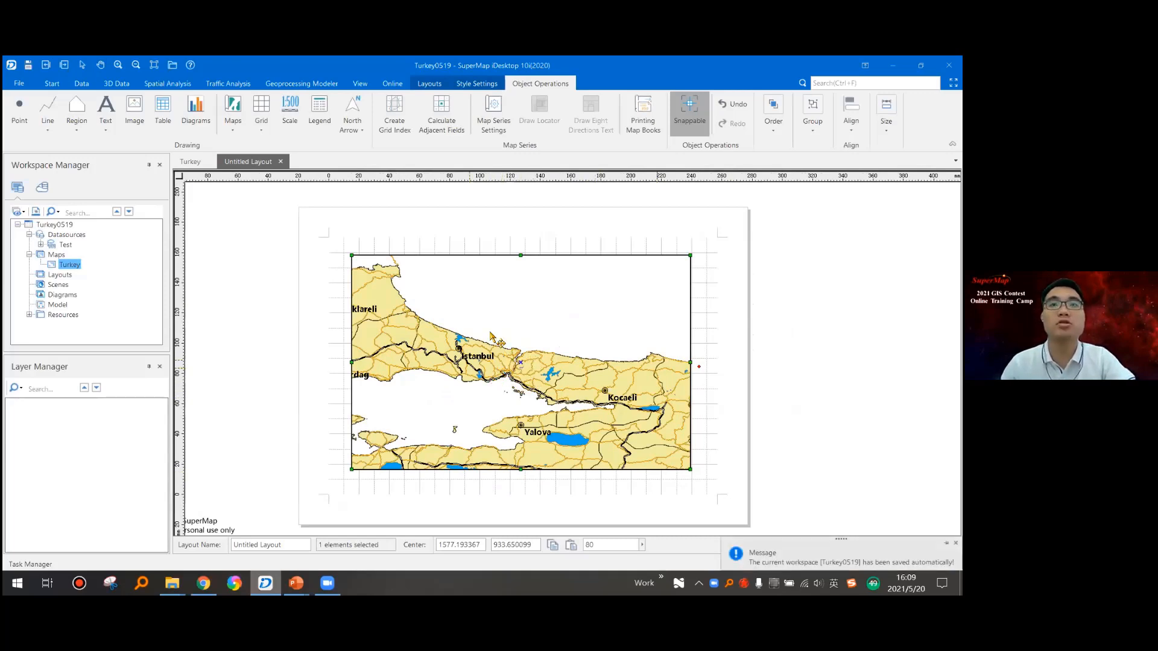
- Focus the map inside the frame, zoom it out until Kirklareli, Bursa and Sakarya fit, and end the map focus
click(429, 84)
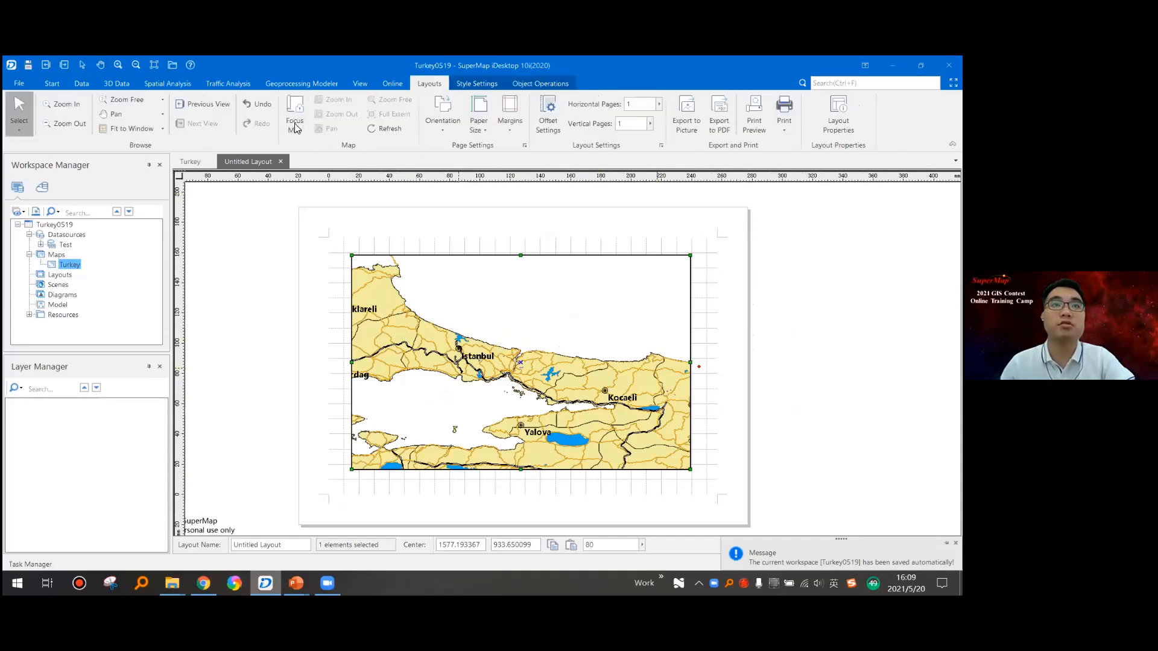
click(299, 125)
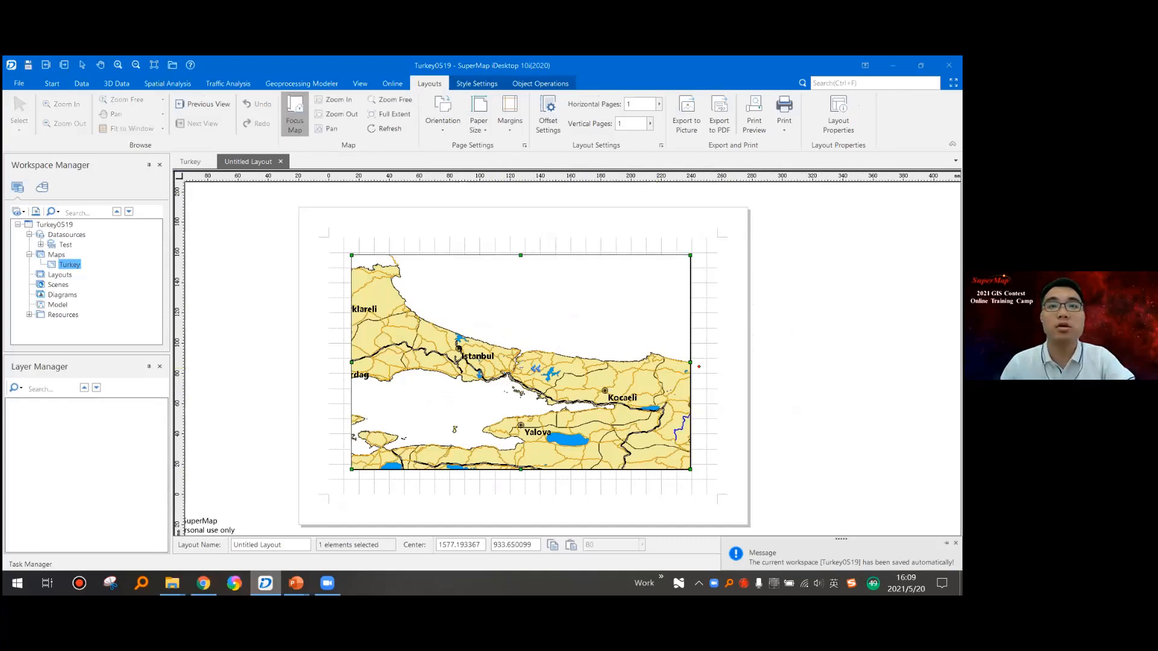
scroll(508, 370, down, 1)
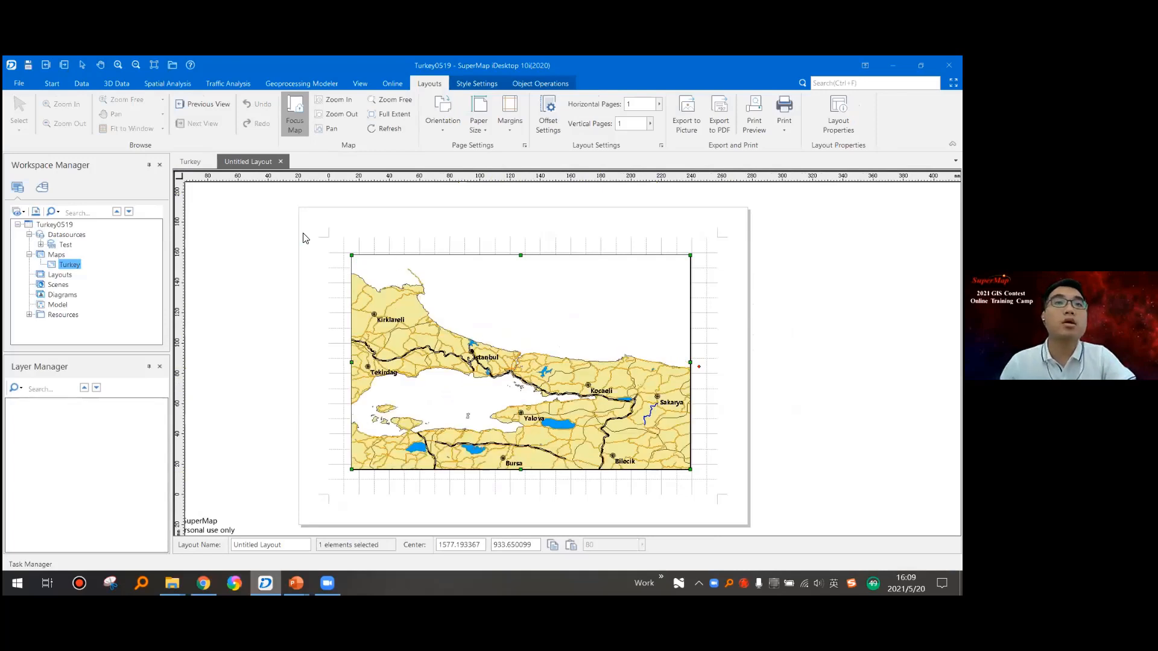
click(297, 123)
click(722, 326)
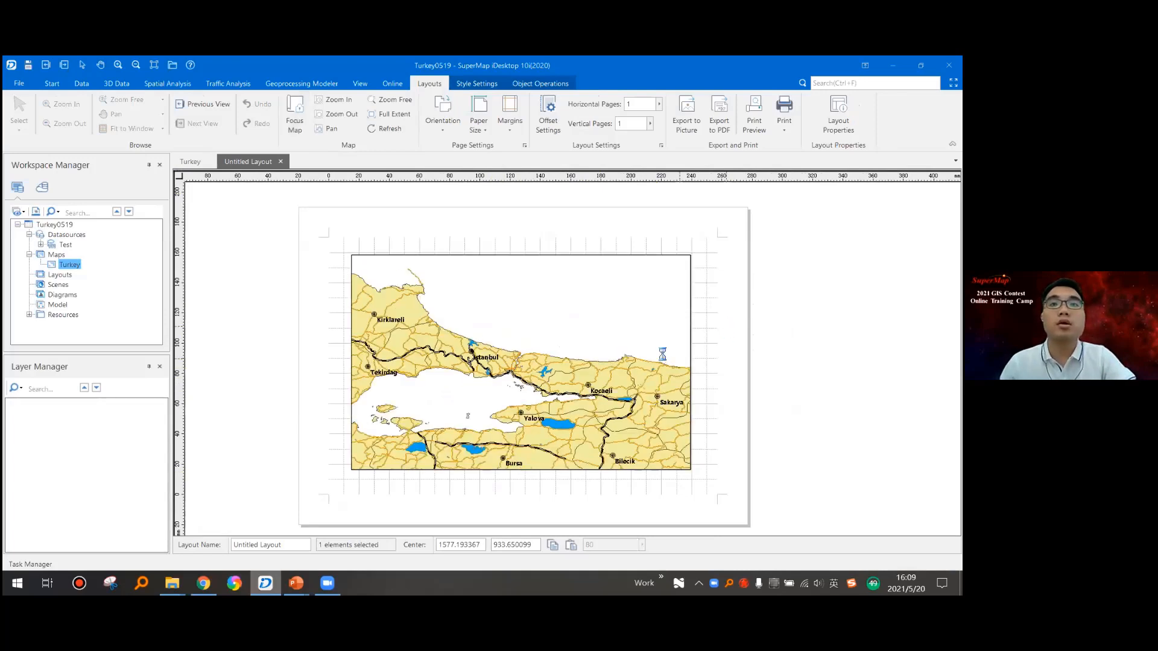
click(617, 319)
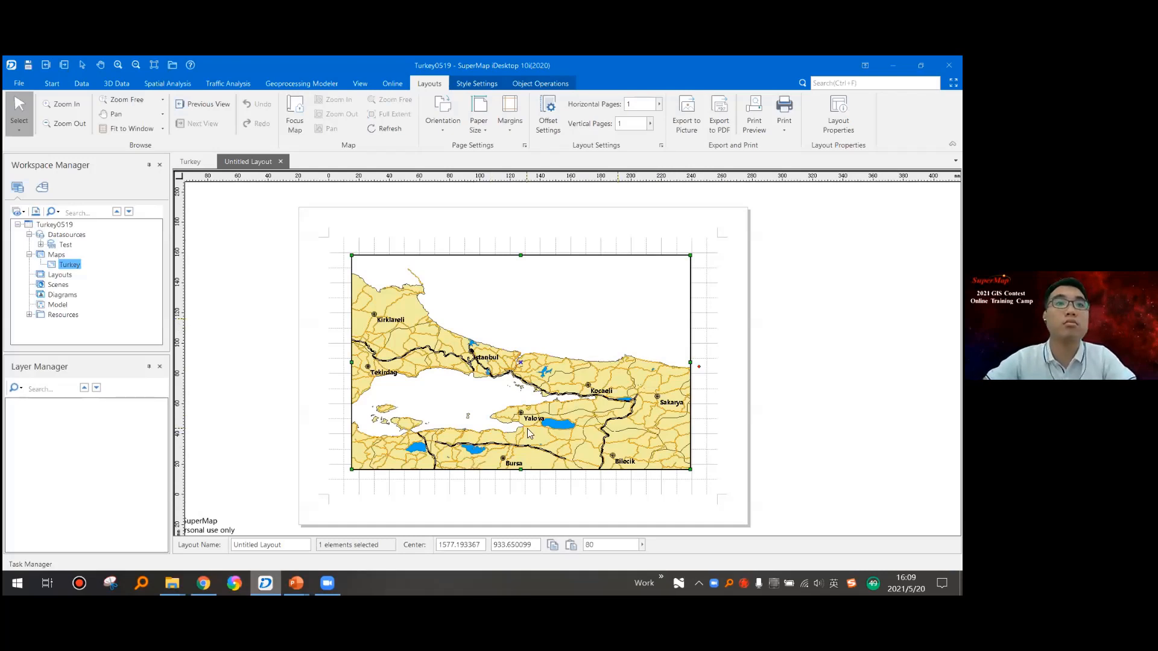
- Switch to PowerPoint, start the slide show from the "New a layout" slide and advance to "Choose a template"
key(alt+Tab)
key(Tab)
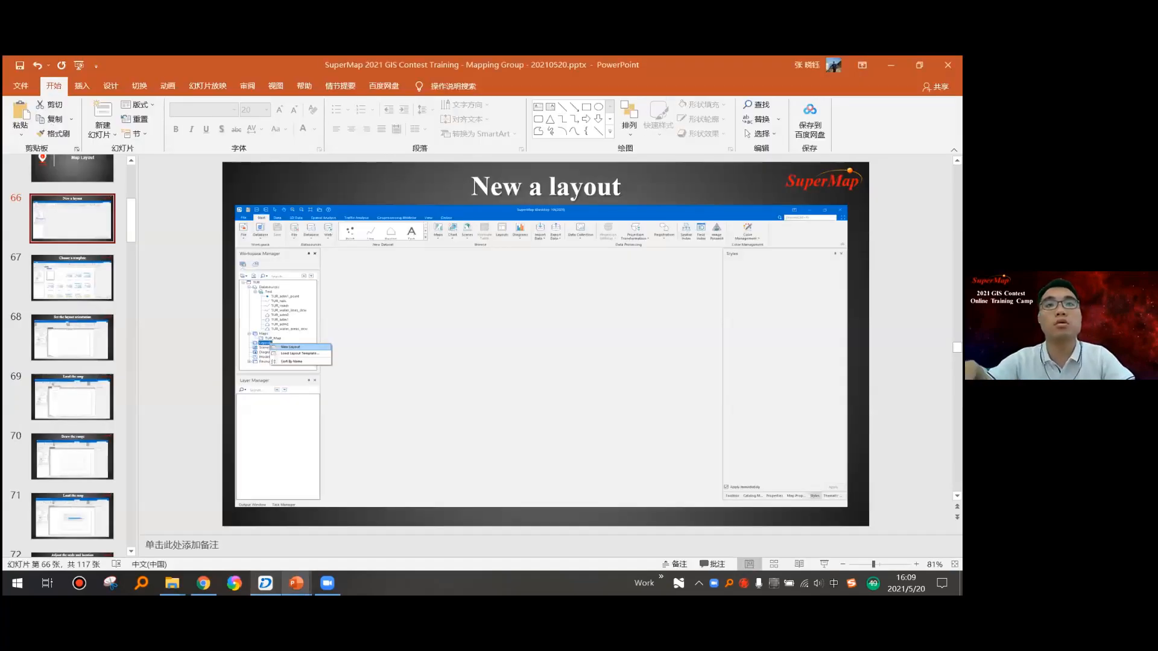
click(207, 86)
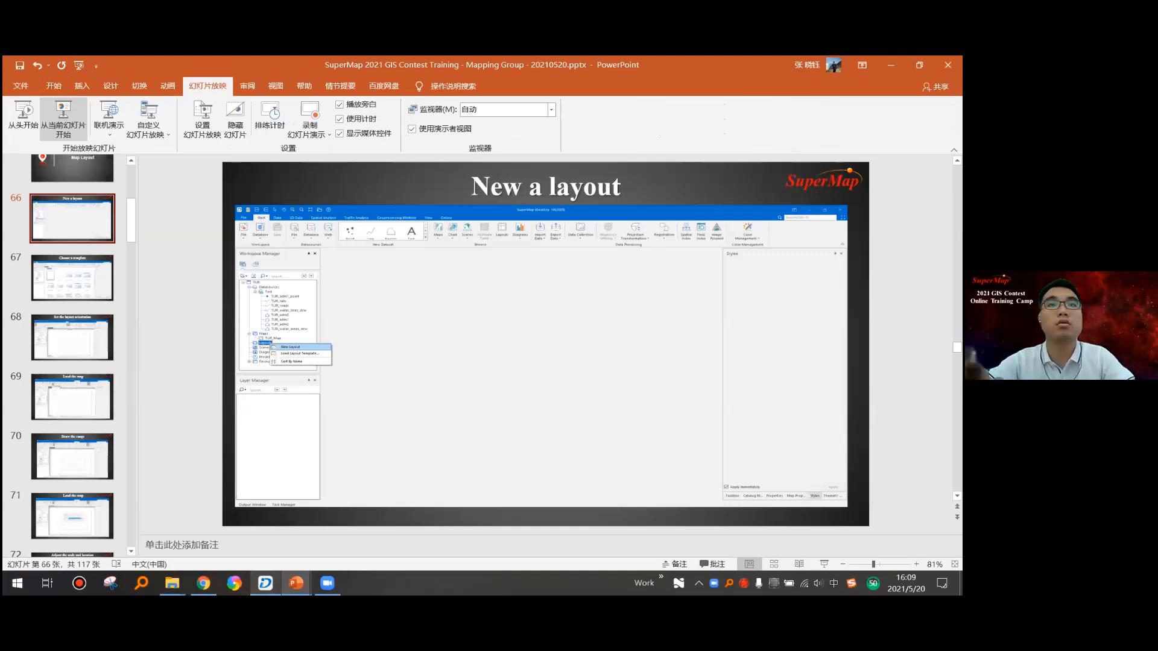
click(64, 118)
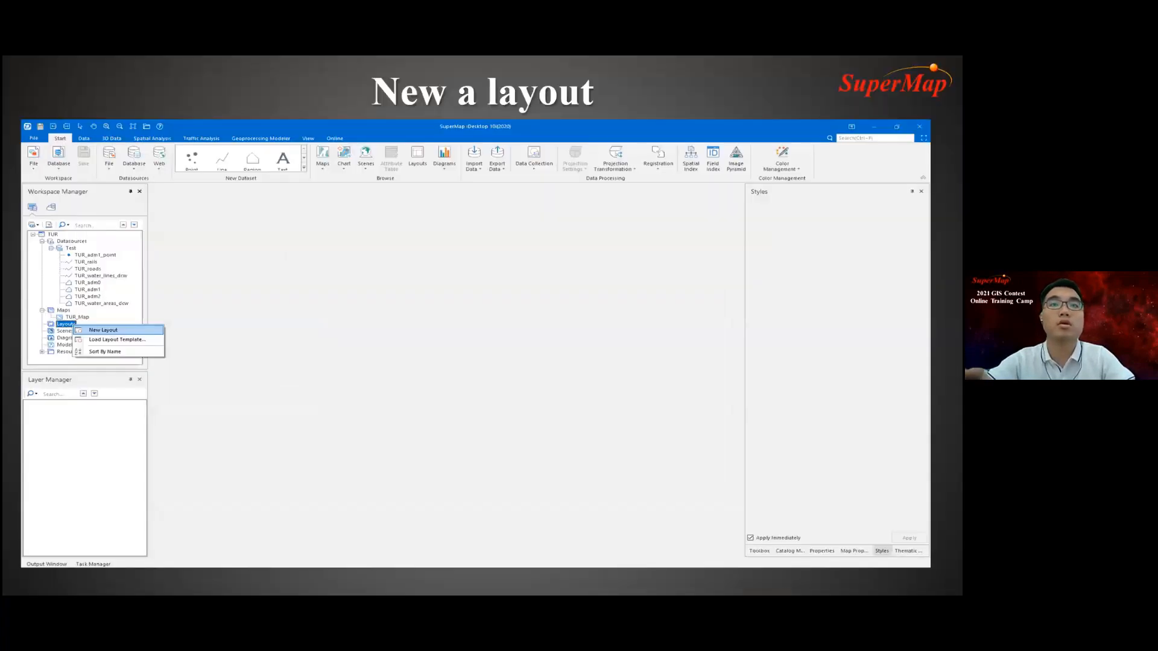
key(Right)
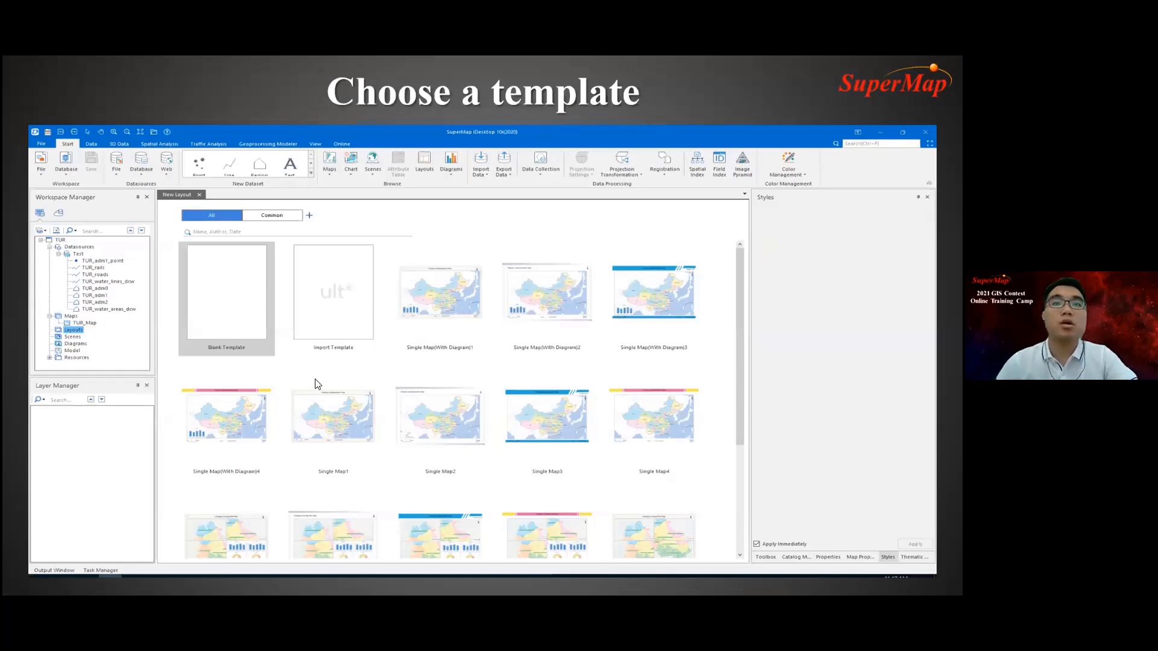
- Advance the slide show past "Draw the range" to "Add Legend" and switch back to SuperMap iDesktop
key(Right)
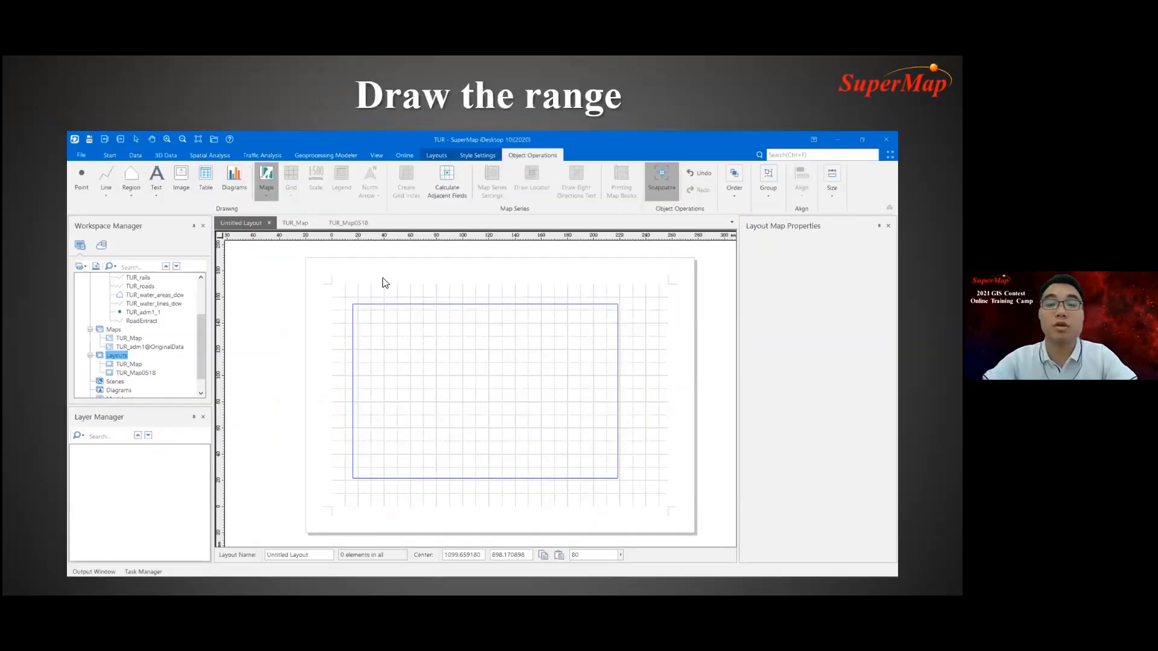
key(Right)
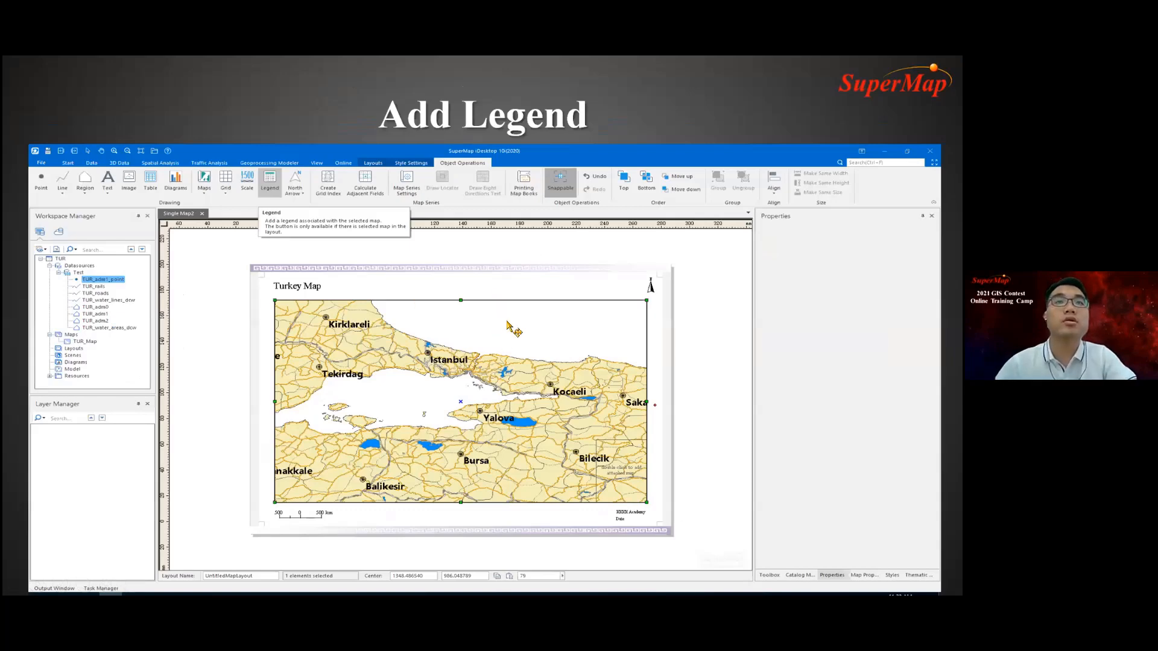
key(alt+Tab)
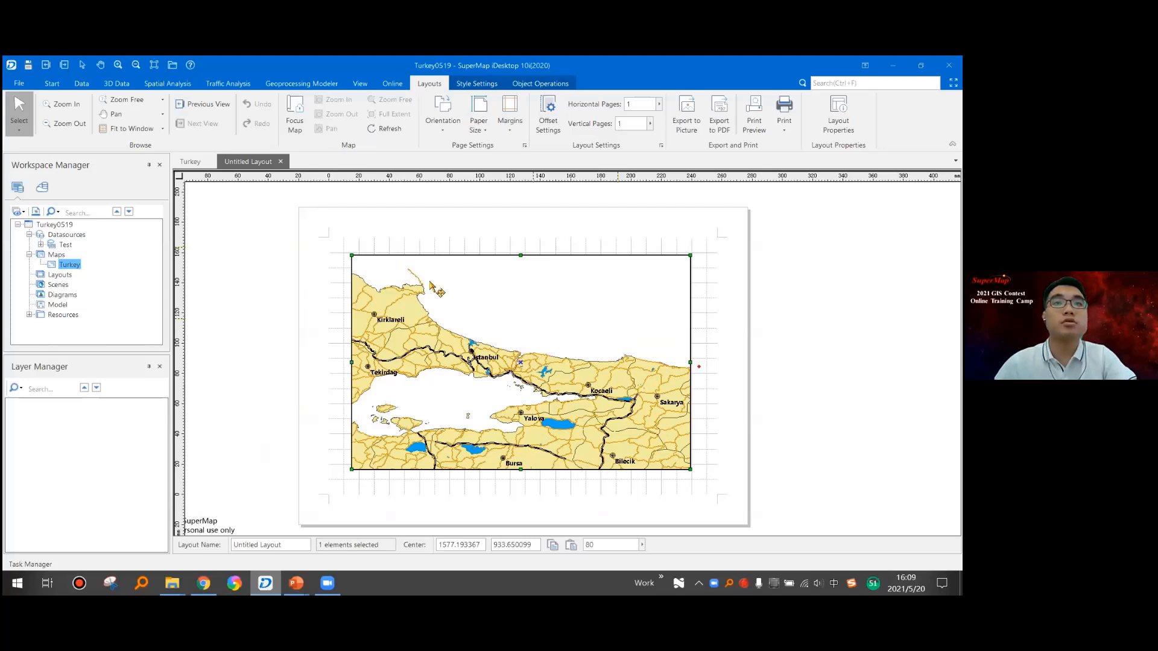
- Enlarge the Turkey map frame to about 237 by 148 mm and shift it slightly within the page margins
click(498, 295)
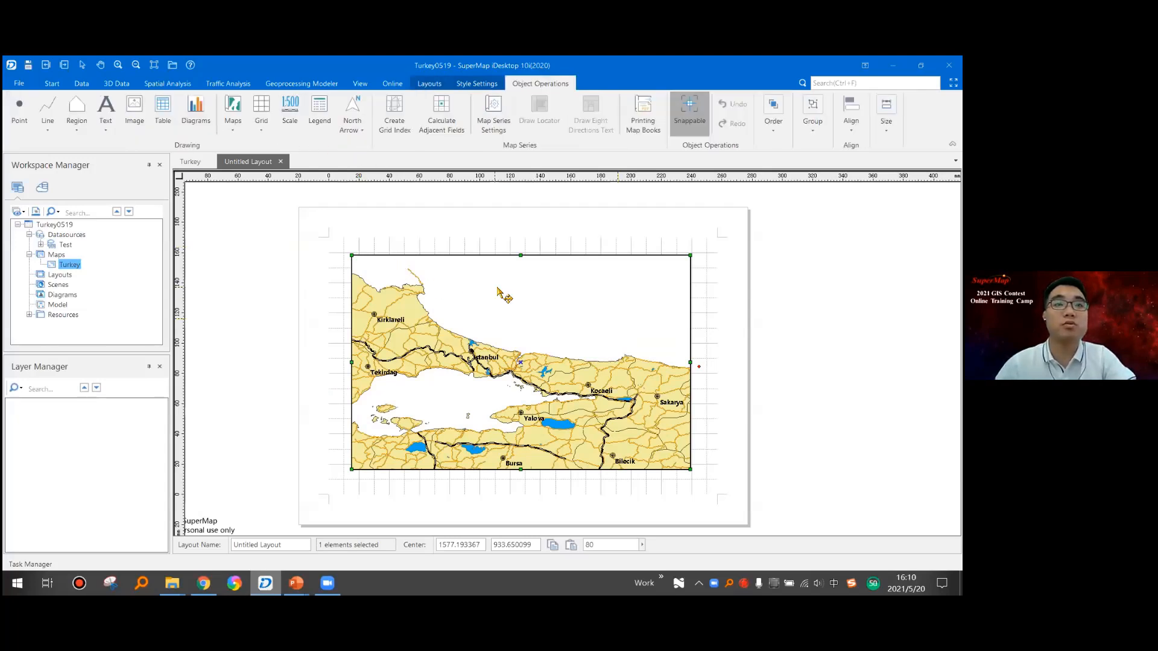
drag(497, 290, 493, 288)
drag(687, 469, 705, 478)
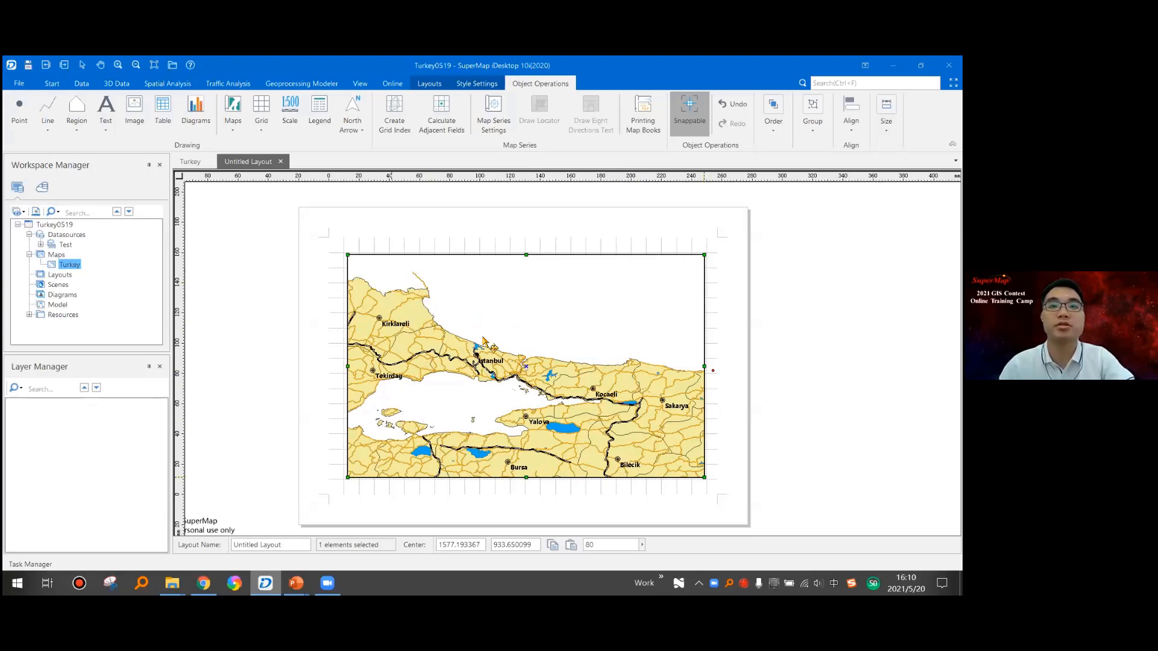
drag(509, 367, 508, 365)
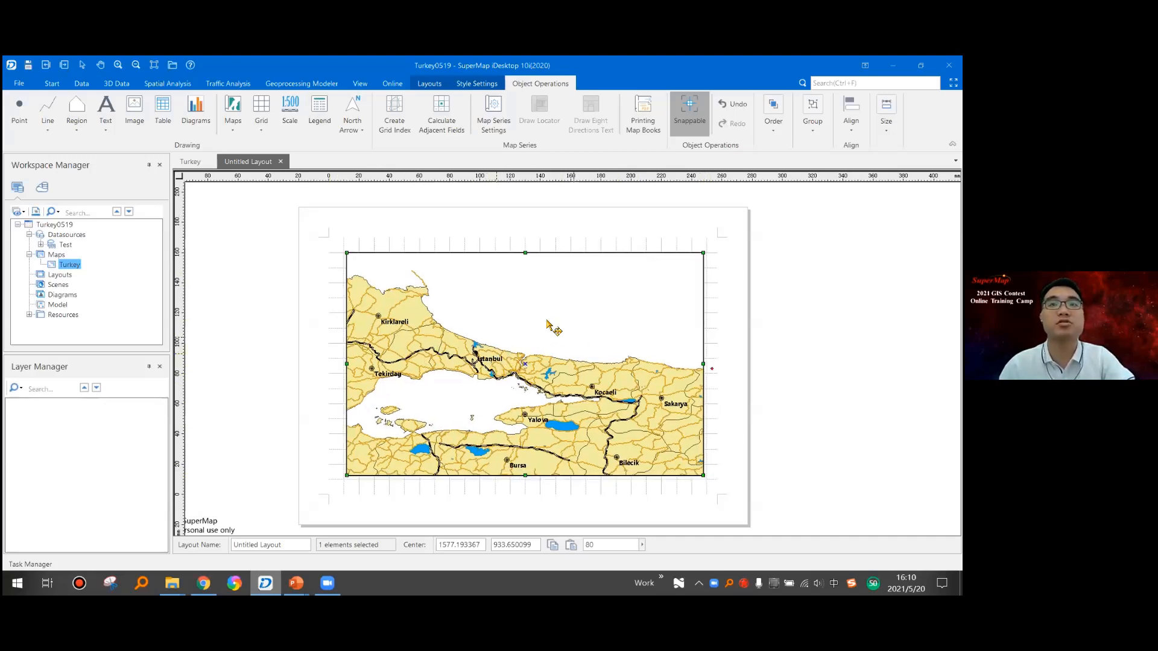
- Add a legend about 96 by 35 mm for the Turkey map in the map frame's lower-left corner
click(320, 112)
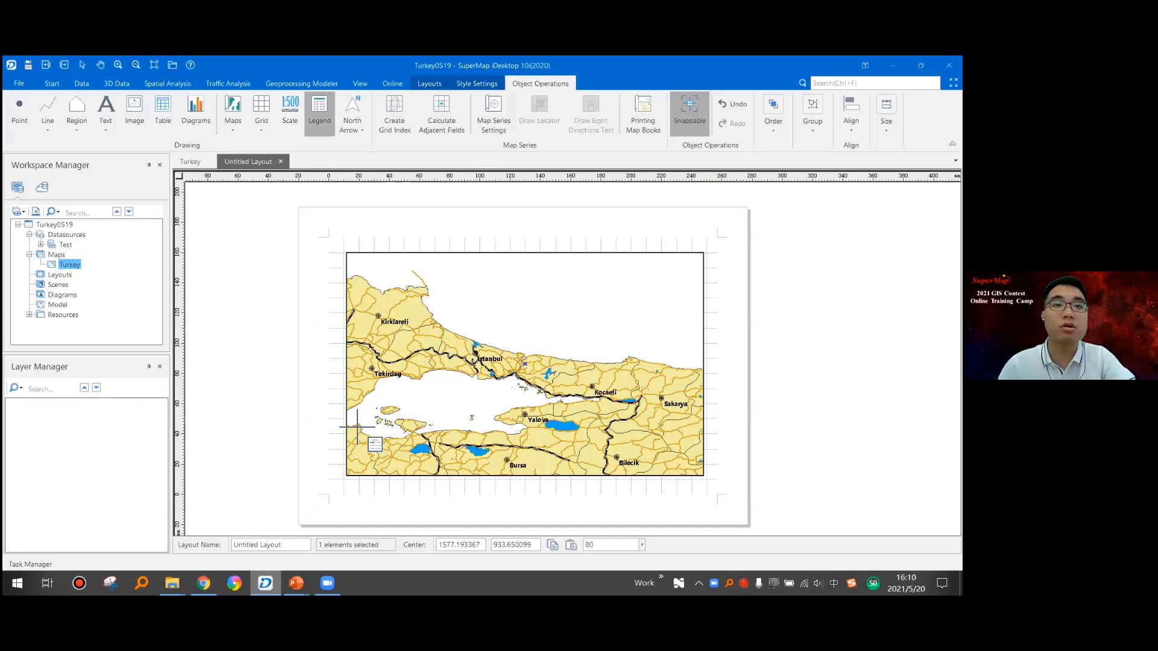
drag(347, 422, 492, 449)
double_click(466, 429)
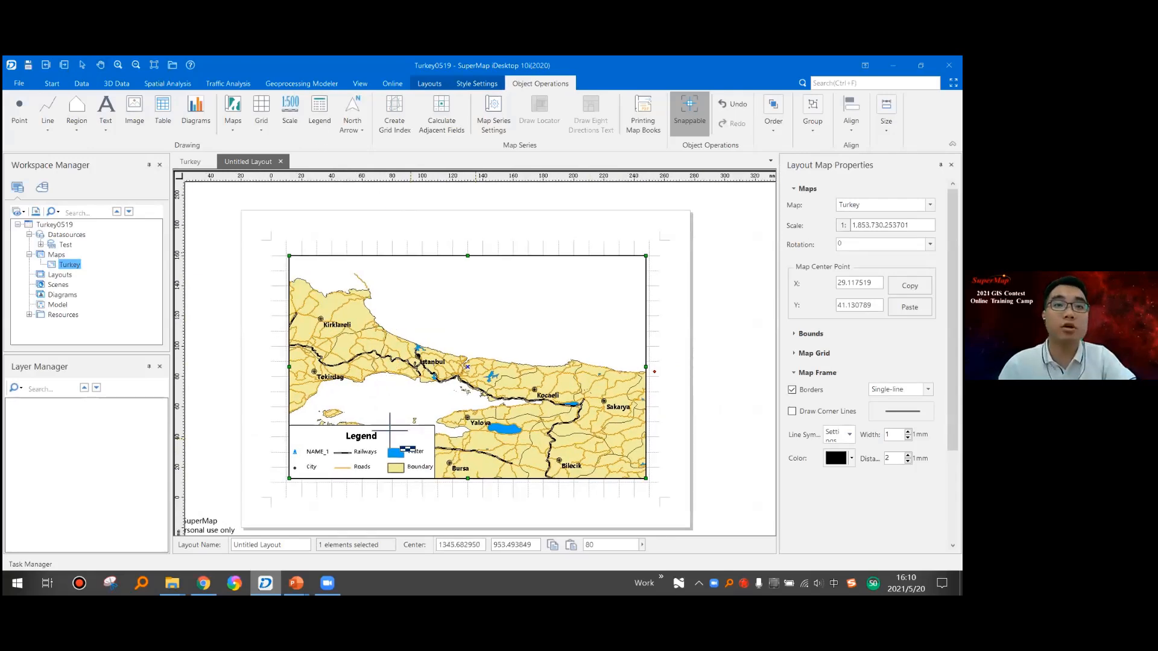
- Place a scale bar about 71 mm wide just below the legend and adjust its position slightly
click(290, 110)
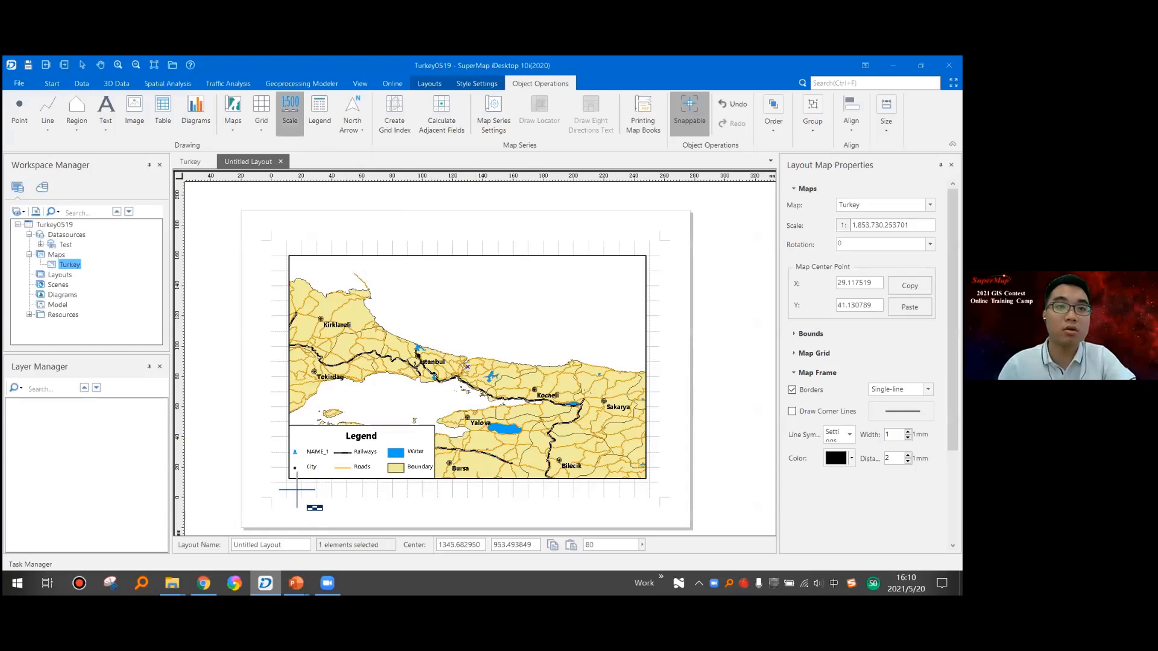
click(294, 480)
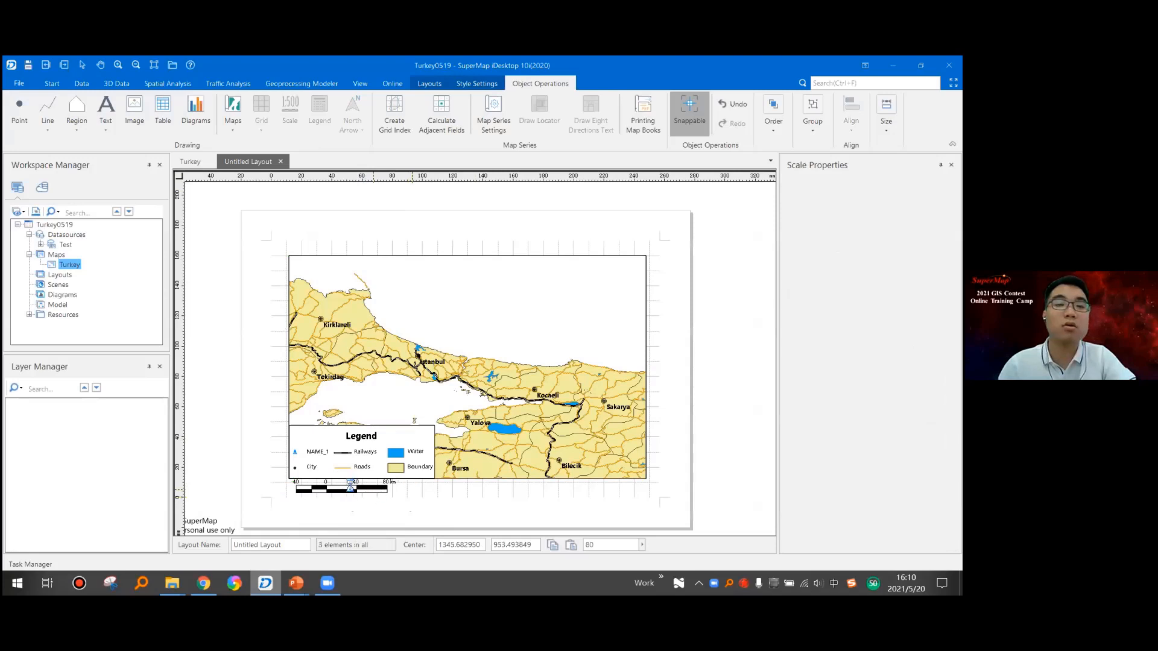
scroll(350, 486, up, 2)
click(433, 498)
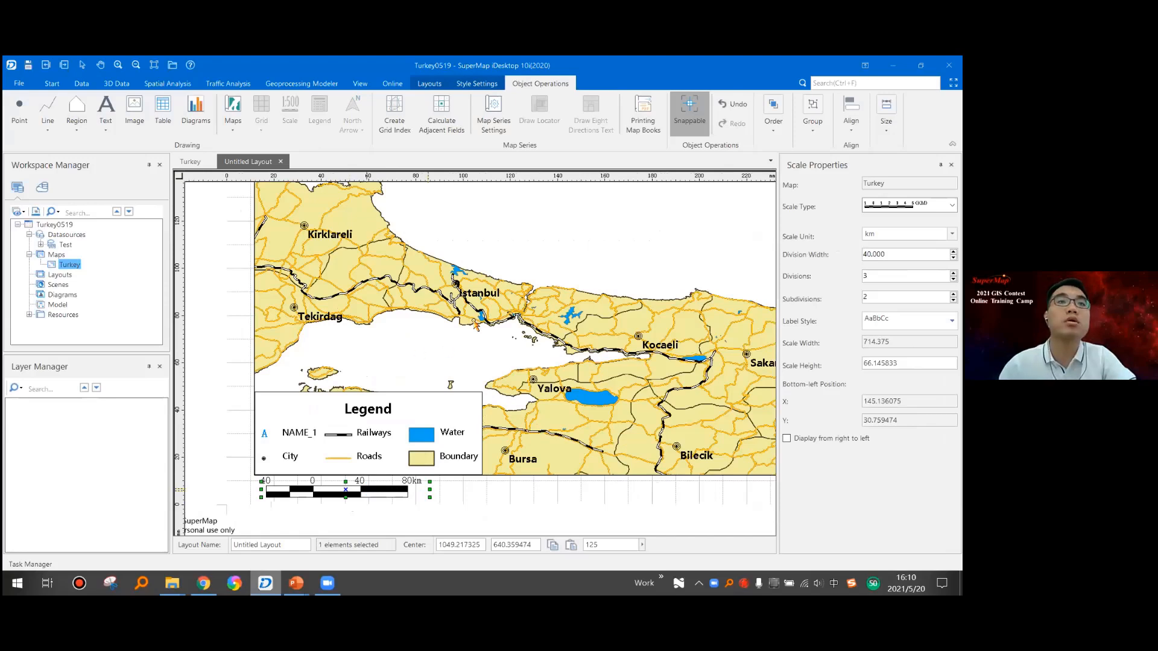
drag(430, 482, 424, 485)
click(478, 498)
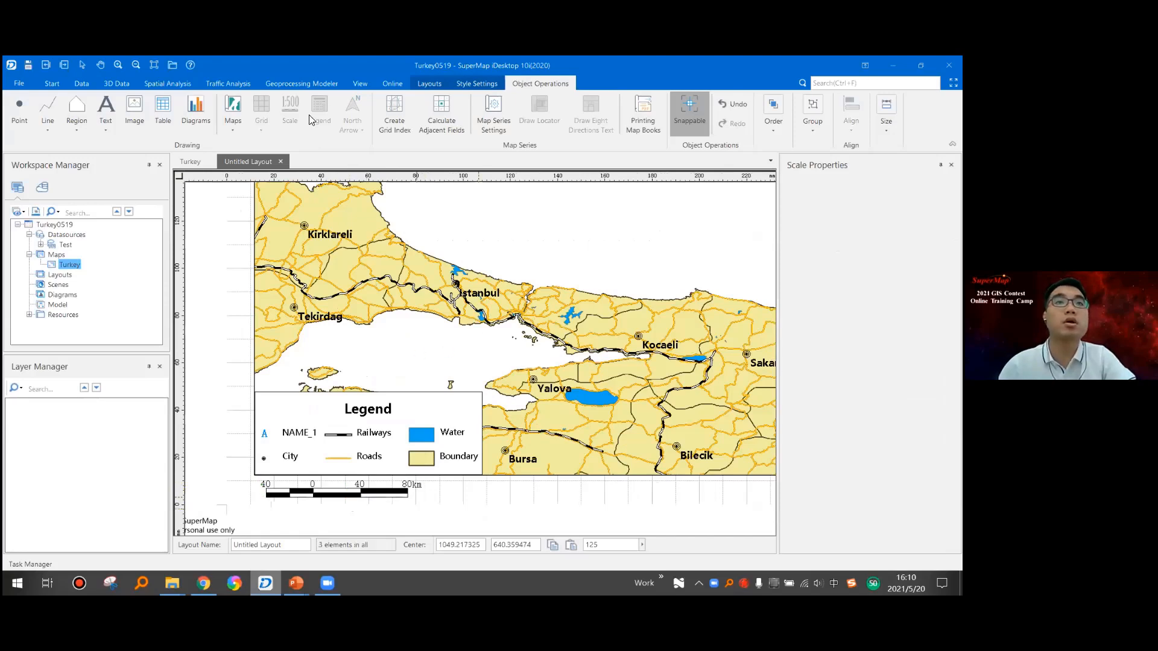
- Draw a north arrow about 18 by 17 mm in the map frame's upper-right corner and move it slightly inward
scroll(323, 118, down, 2)
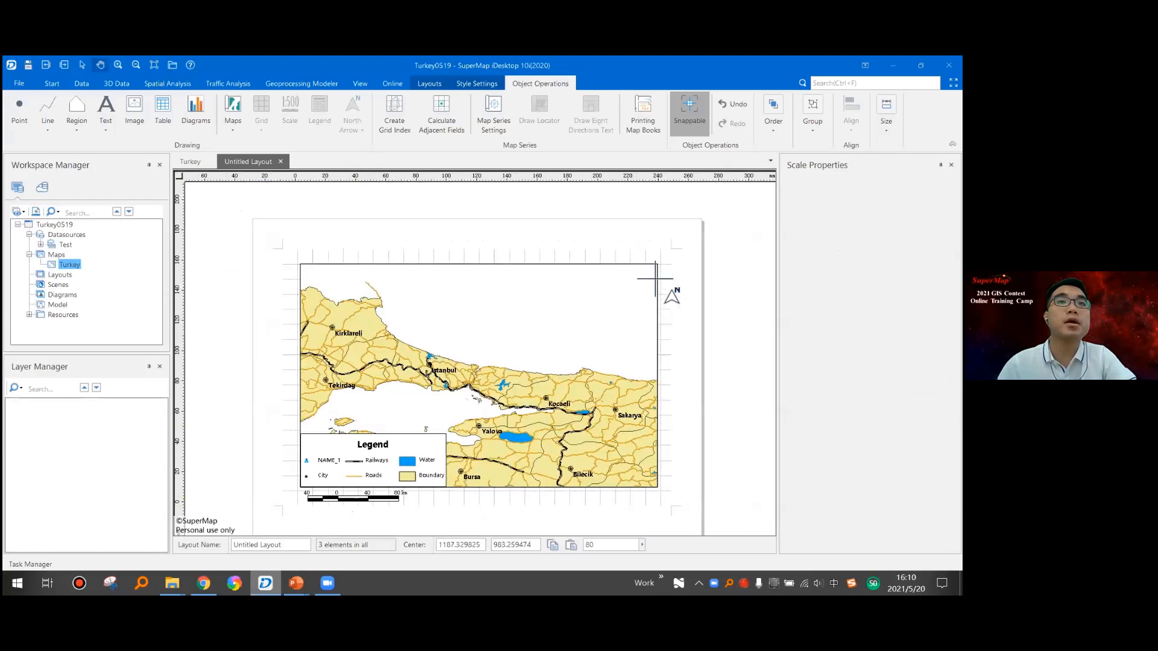
drag(662, 283, 635, 258)
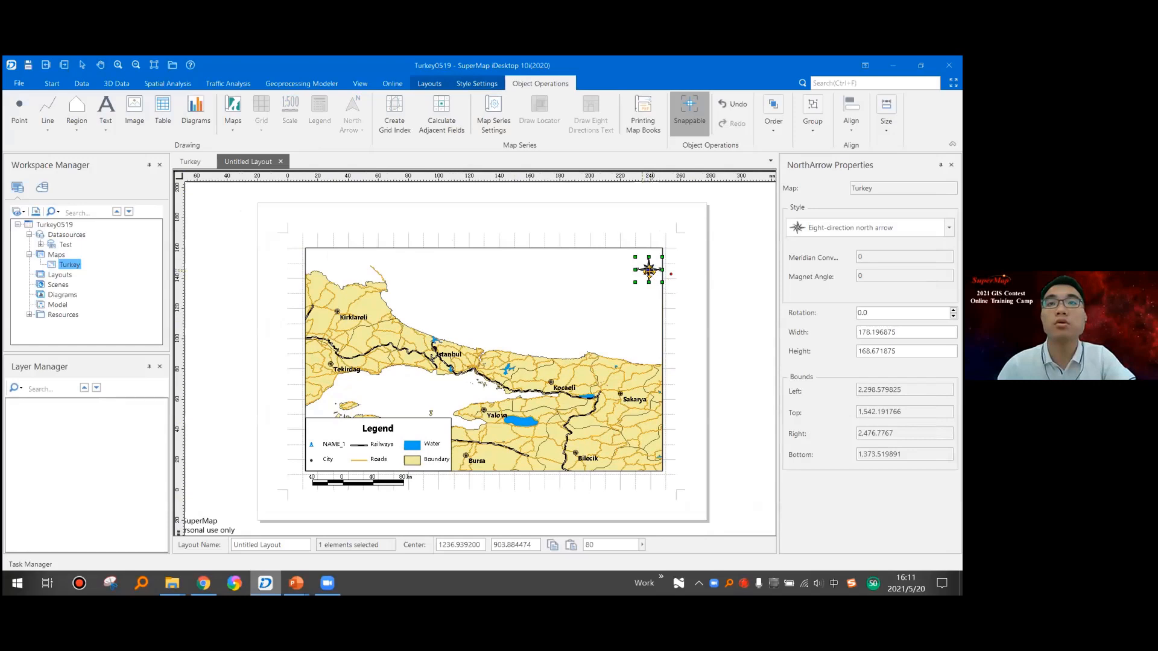
click(688, 271)
click(646, 270)
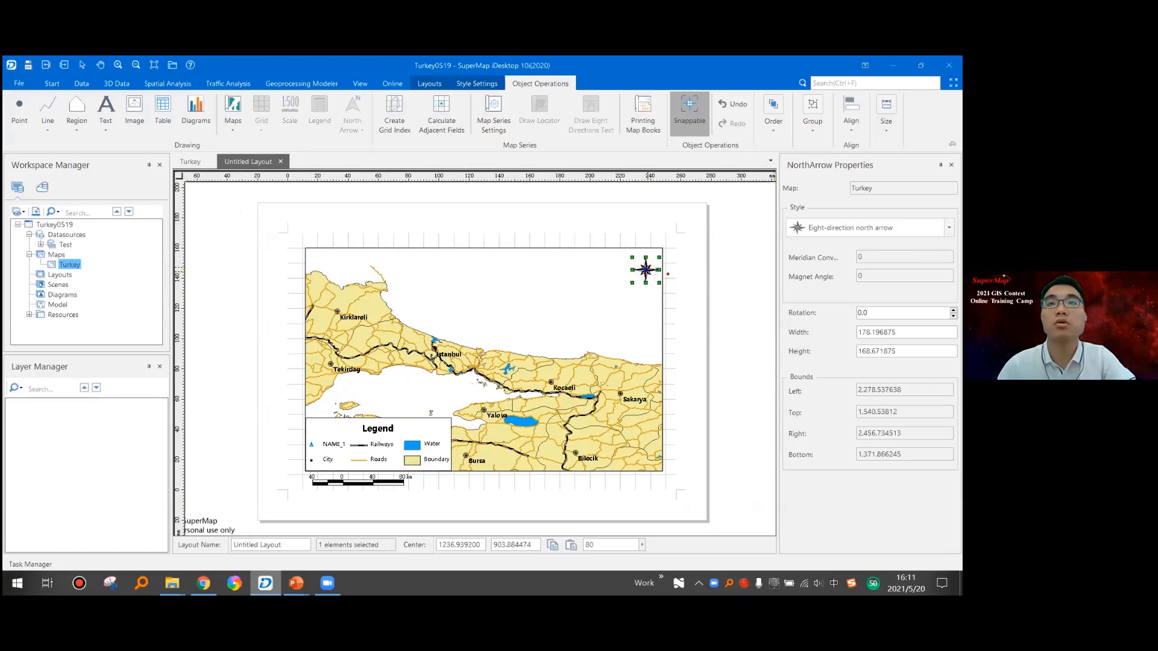
- Change the north arrow's style to "North arrow with the right half filled"
click(949, 228)
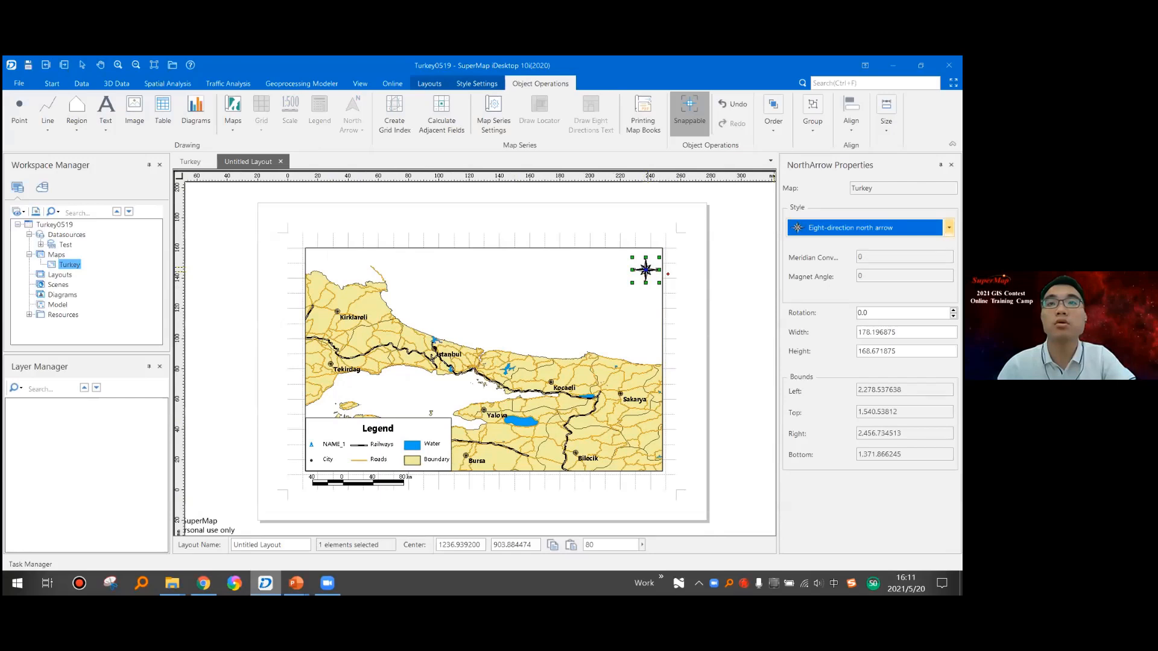
click(948, 228)
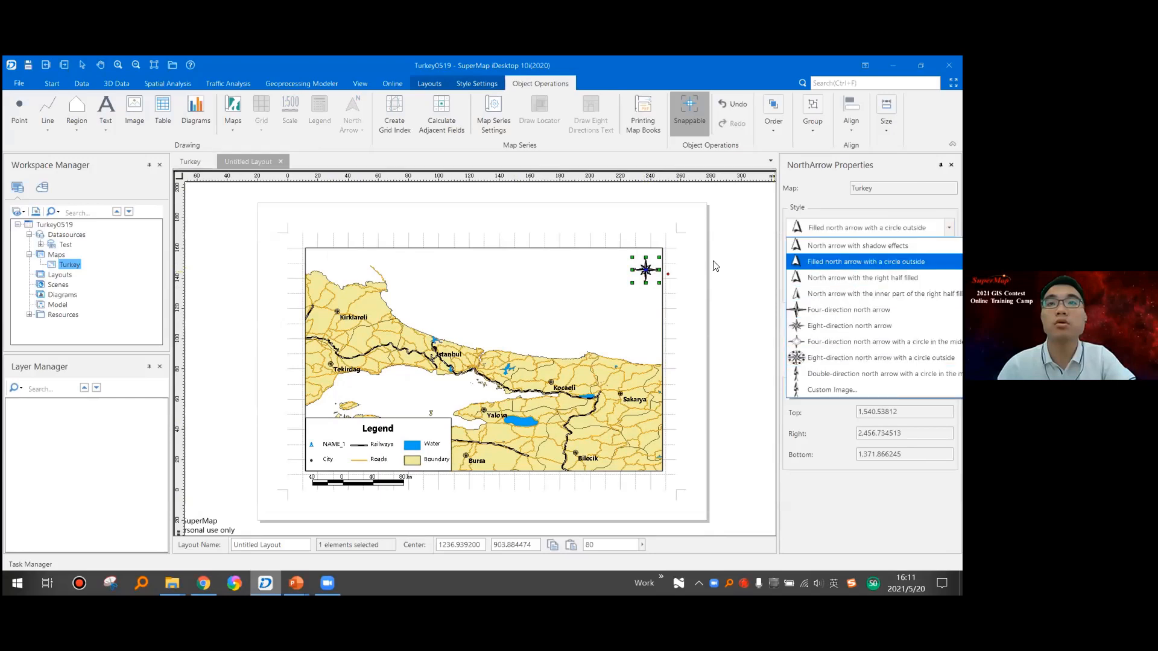
key(Down)
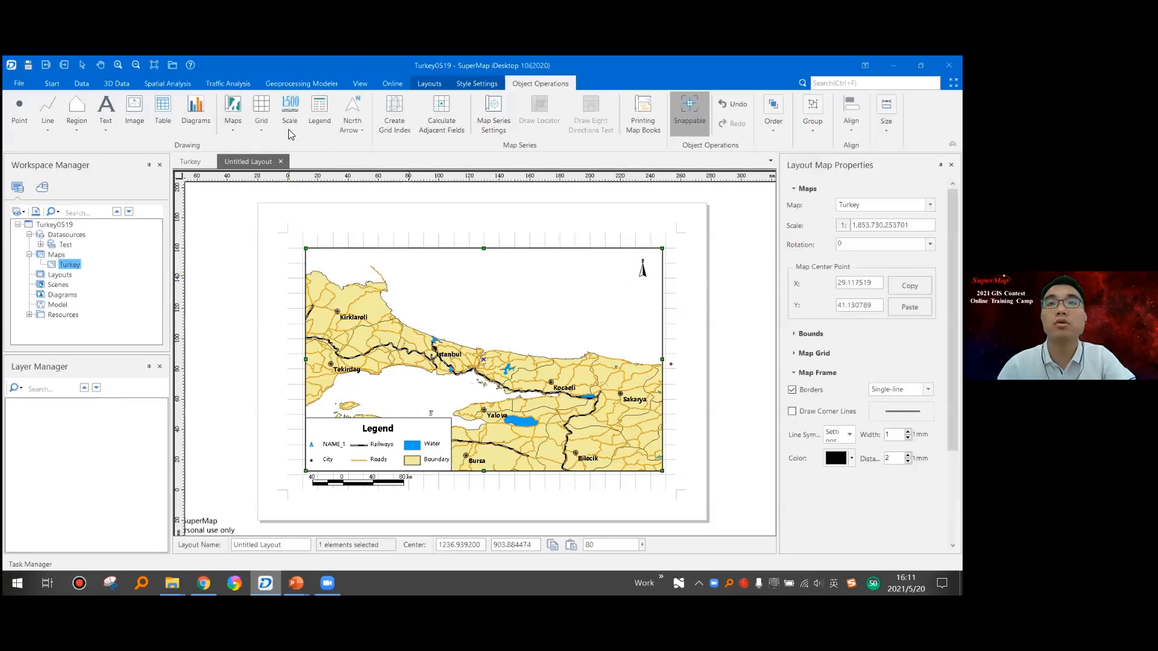
- Add a BlackVerticalLabel graticule with 4 rows and 4 columns to the Turkey map
click(261, 115)
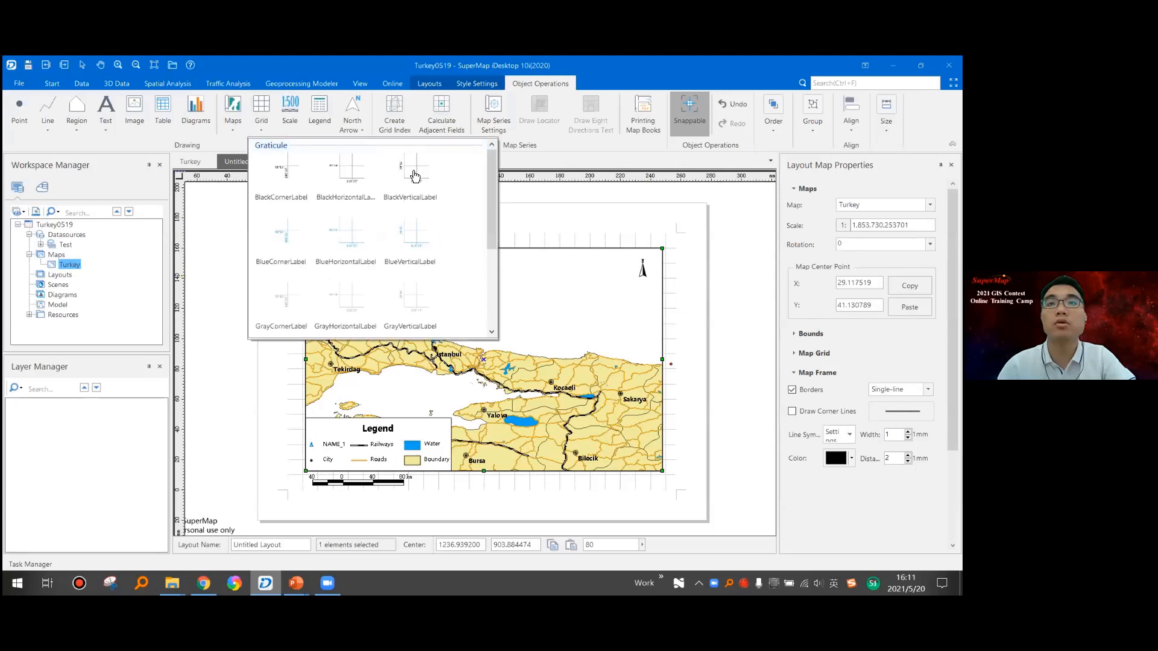
click(547, 263)
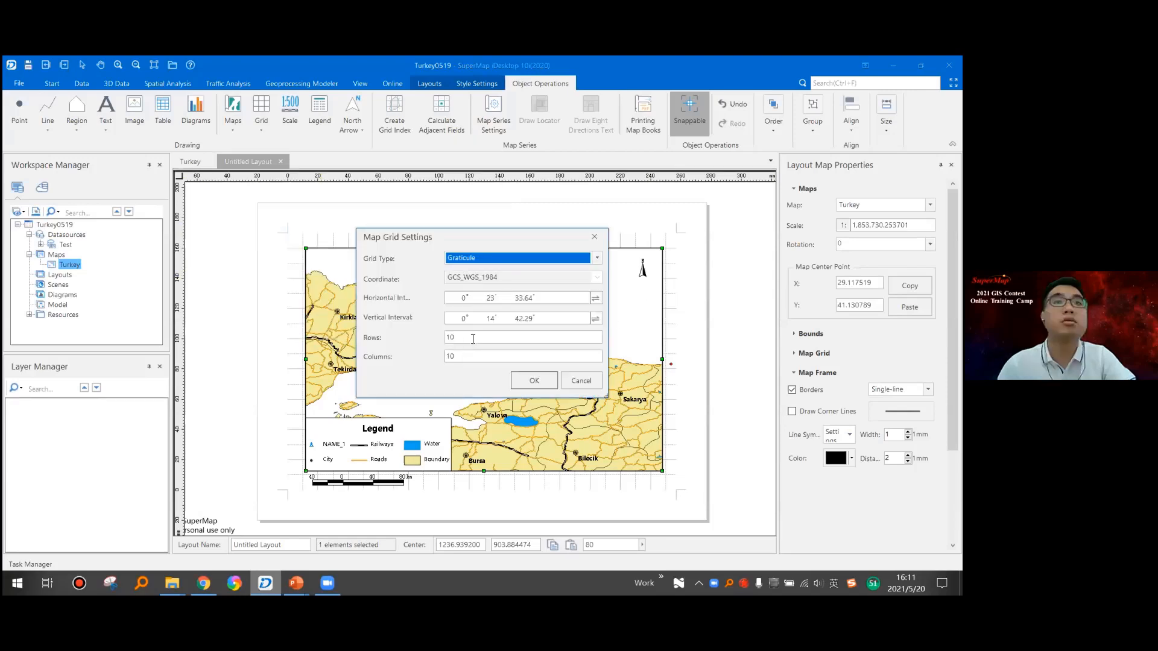
double_click(462, 341)
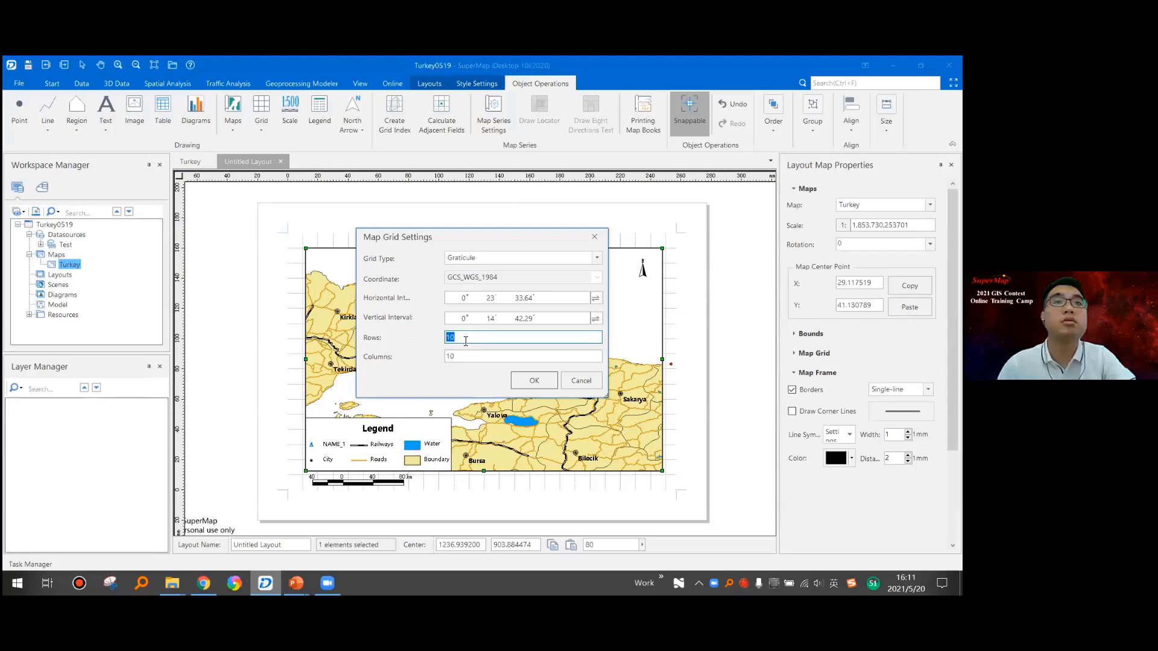
text(4)
key(Tab)
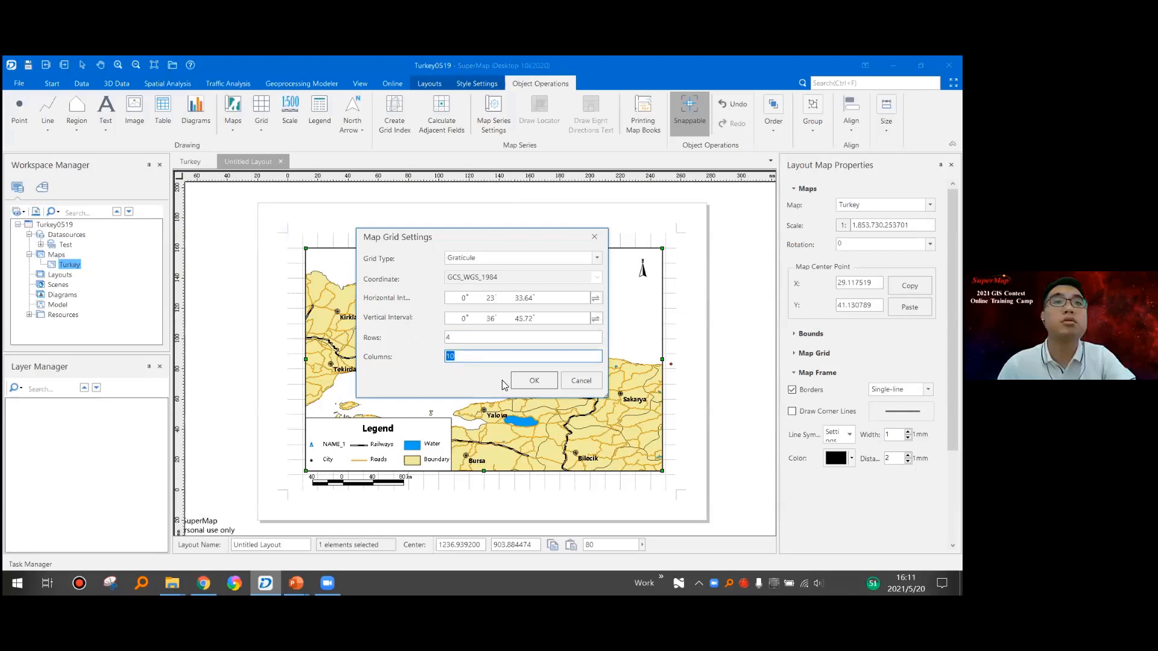
text(4)
click(552, 387)
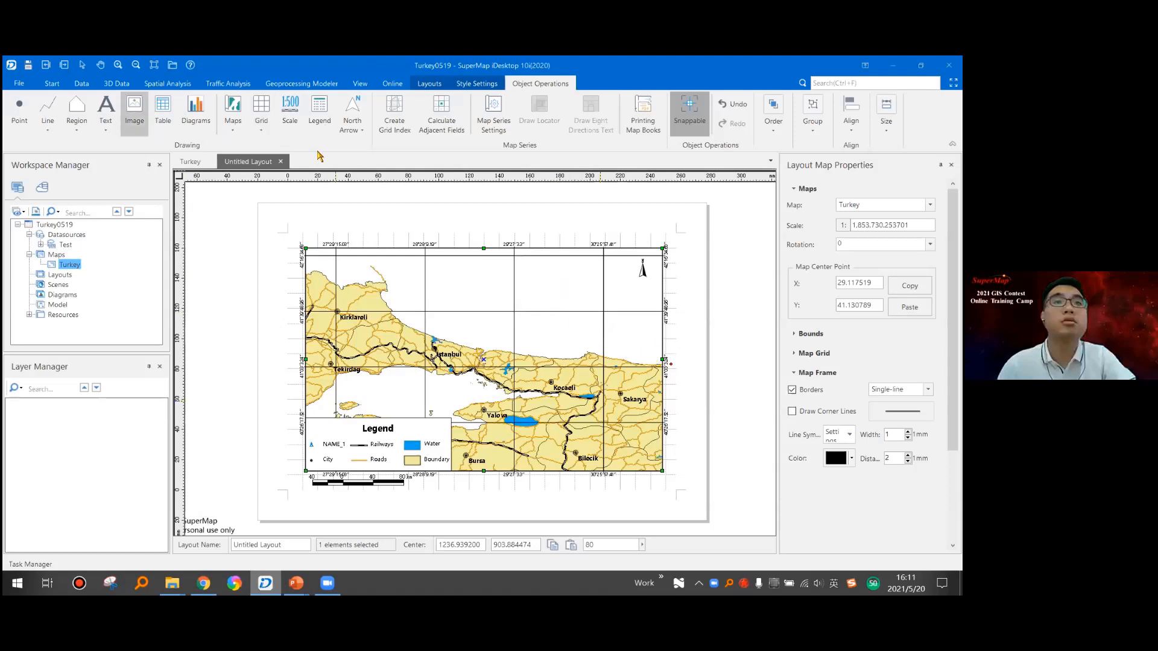
- Add the title text "Istanbul And Surrounding Areas" centred above the map frame
click(99, 134)
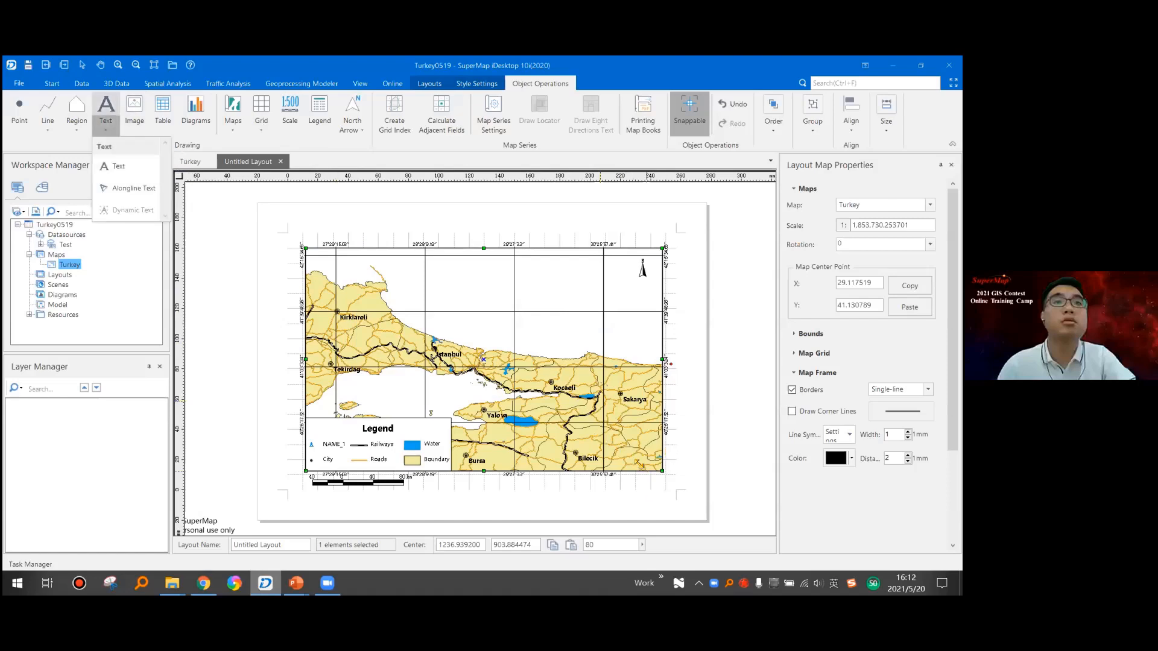
click(126, 169)
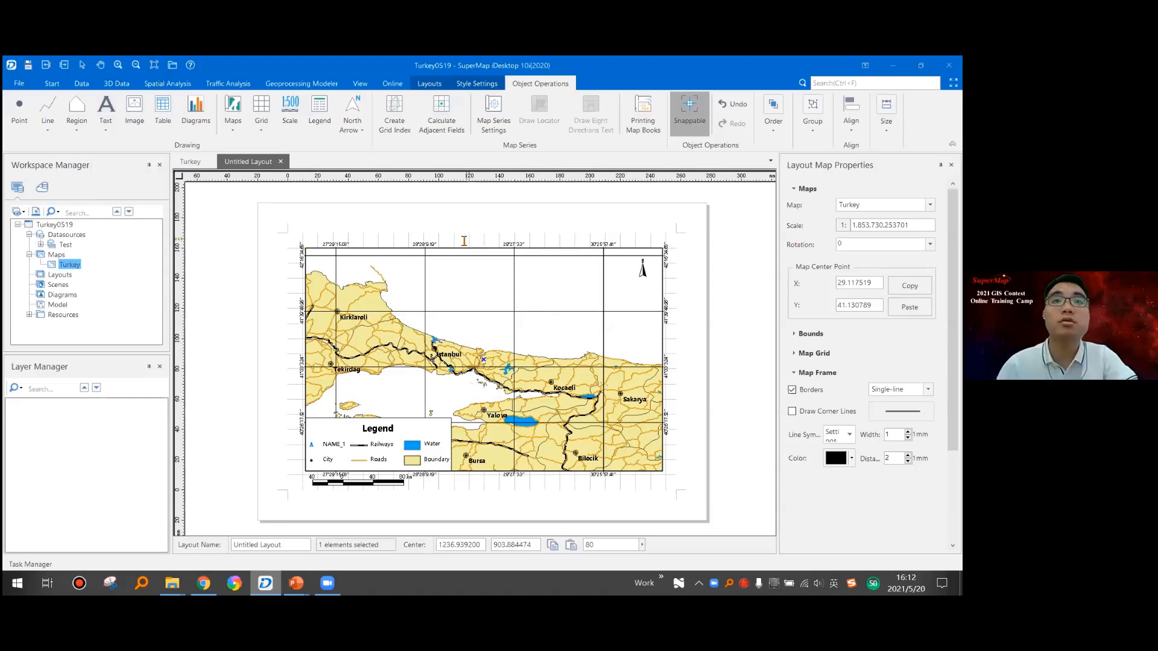
scroll(477, 241, up, 2)
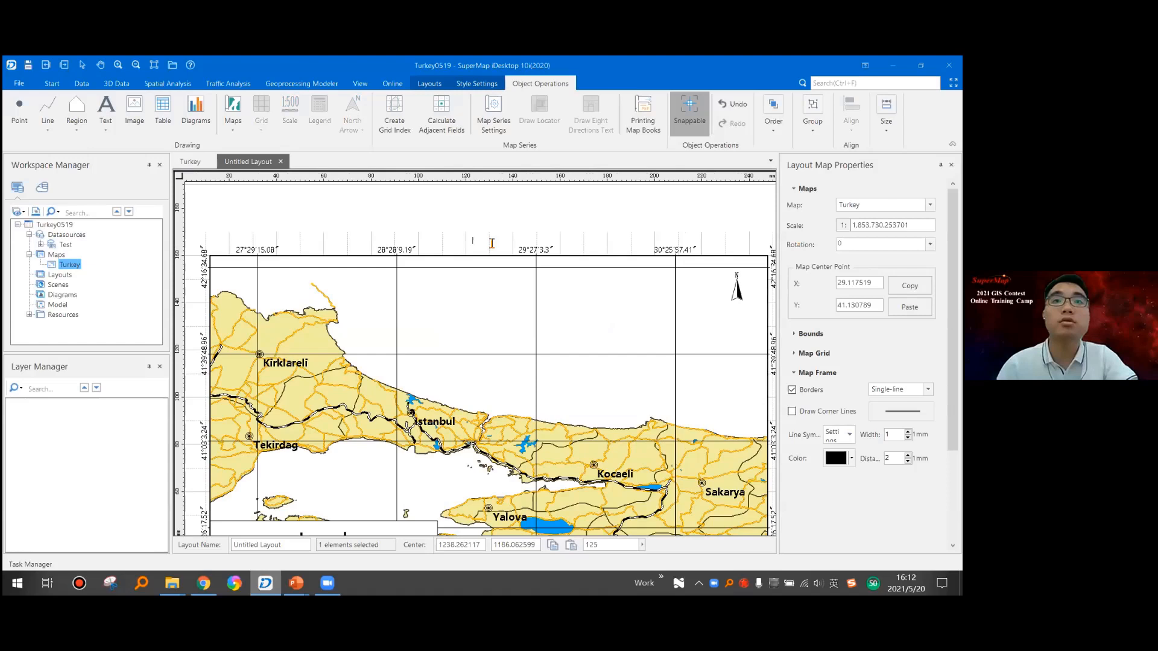
text(Istanbul)
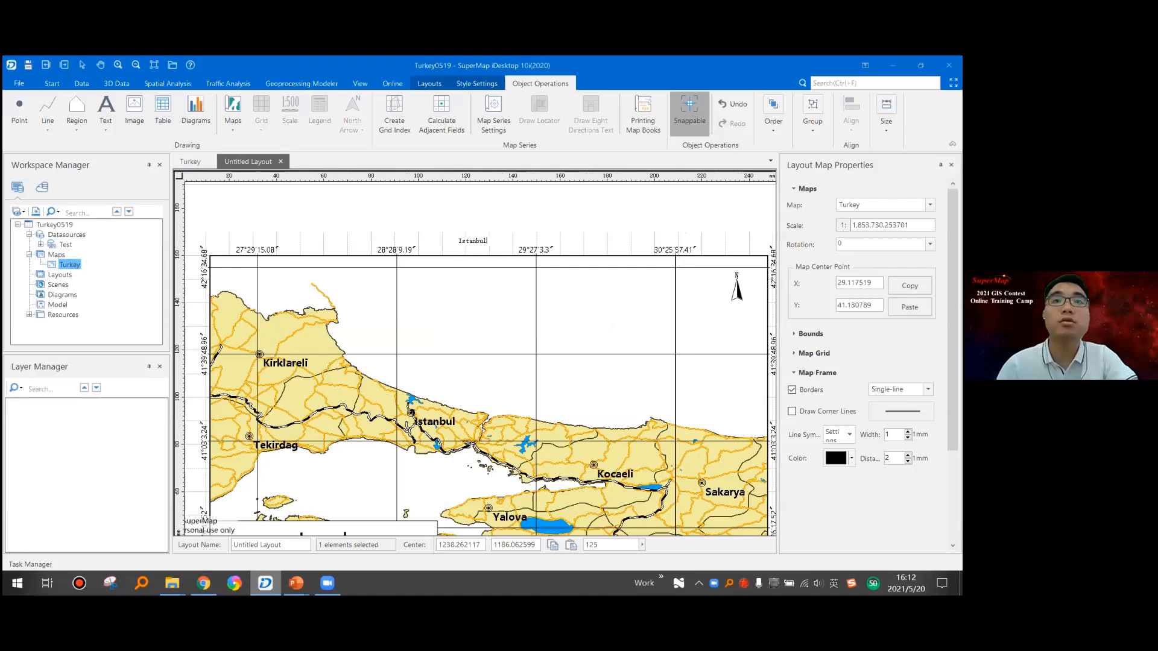
text( And Surrounding Areas)
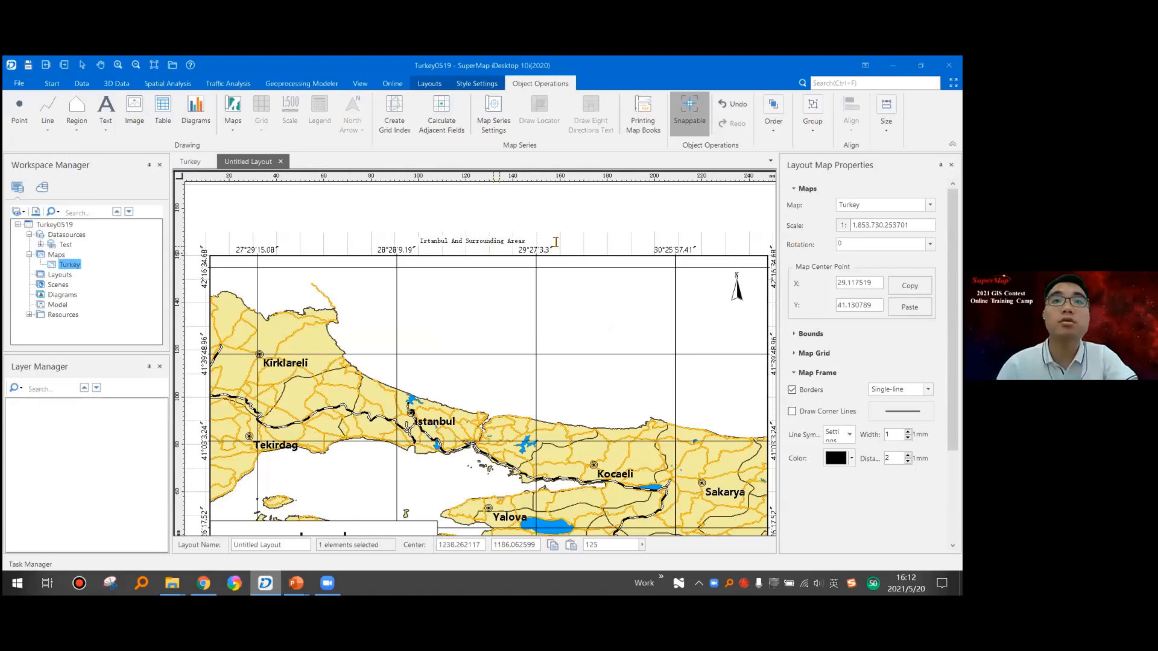
right_click(503, 239)
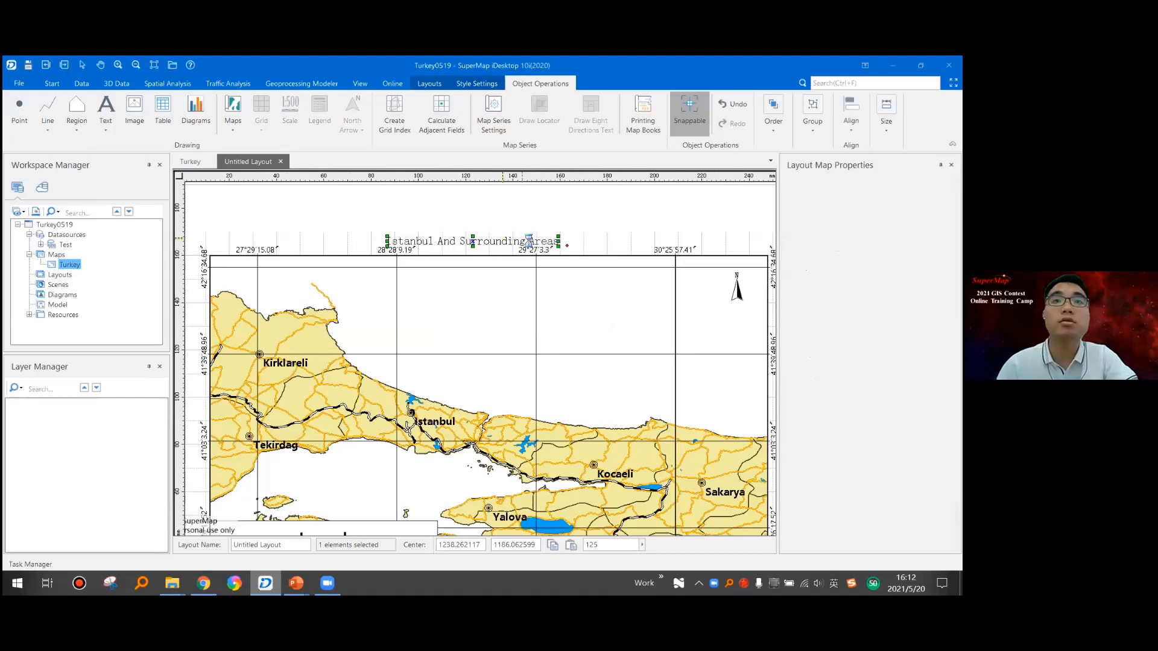
scroll(557, 270, down, 1)
scroll(558, 270, down, 1)
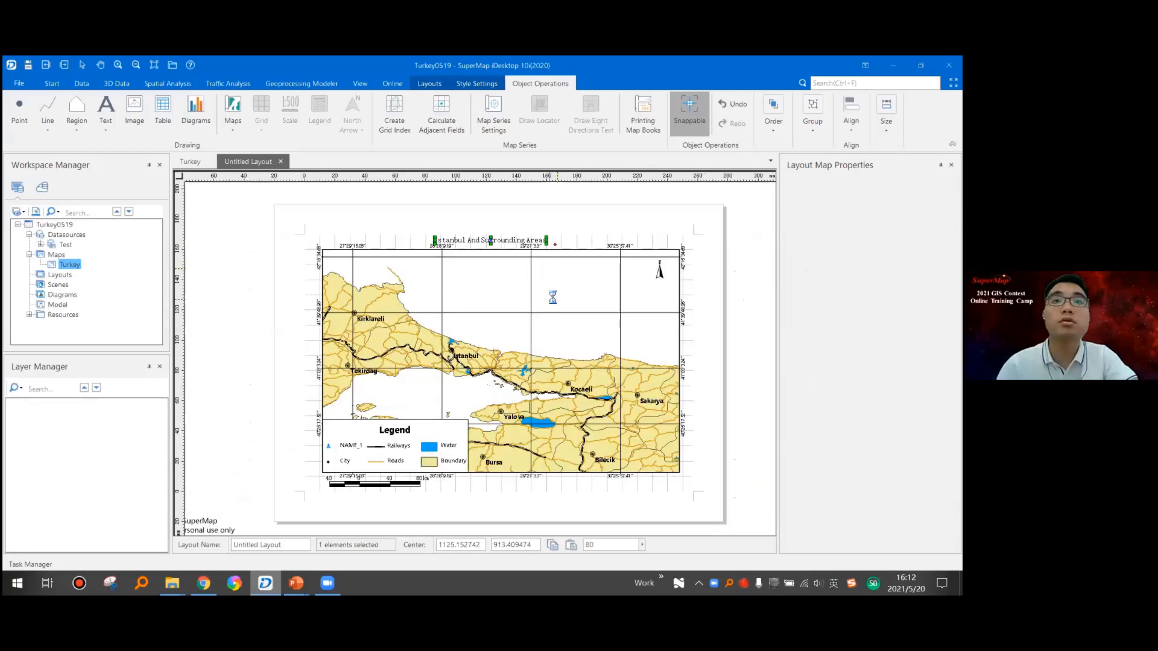
click(509, 241)
click(510, 241)
- Complete the author and date note below the map frame's lower-right corner with the date 2021/5/20
scroll(503, 241, up, 1)
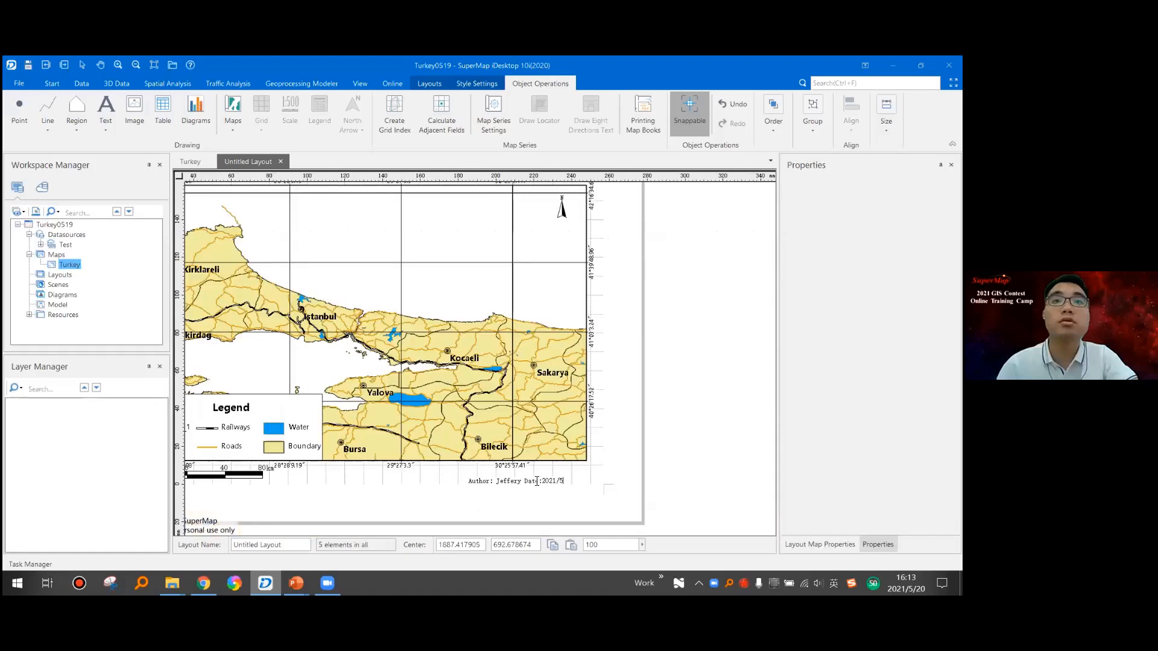
text(/20)
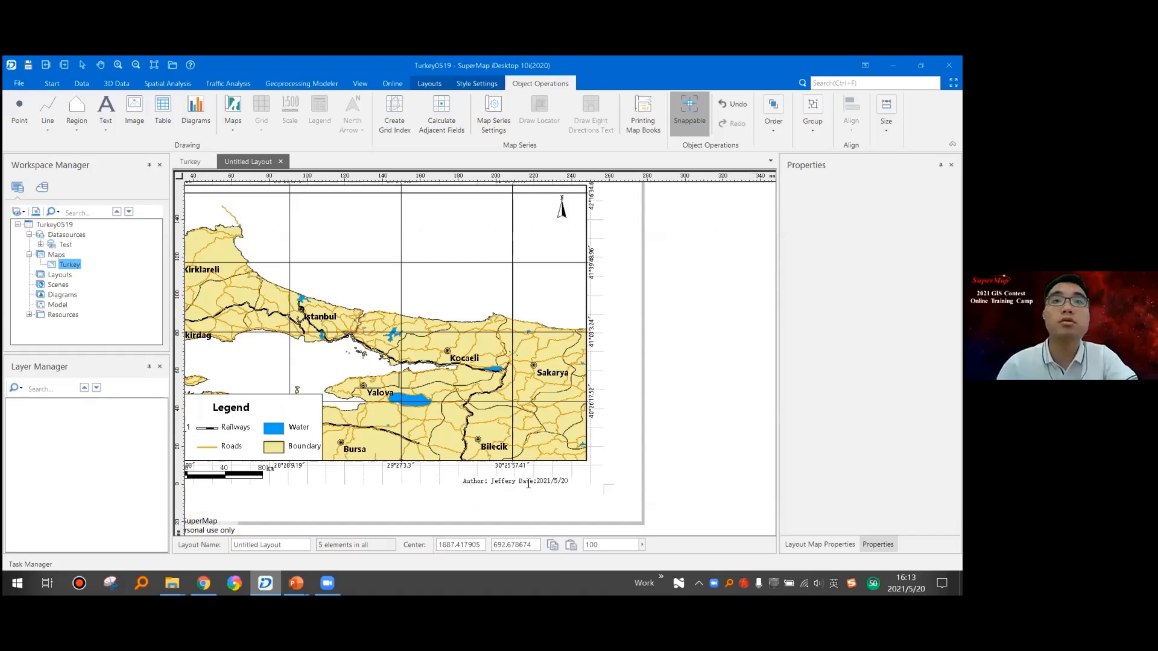
right_click(528, 484)
drag(520, 486, 414, 527)
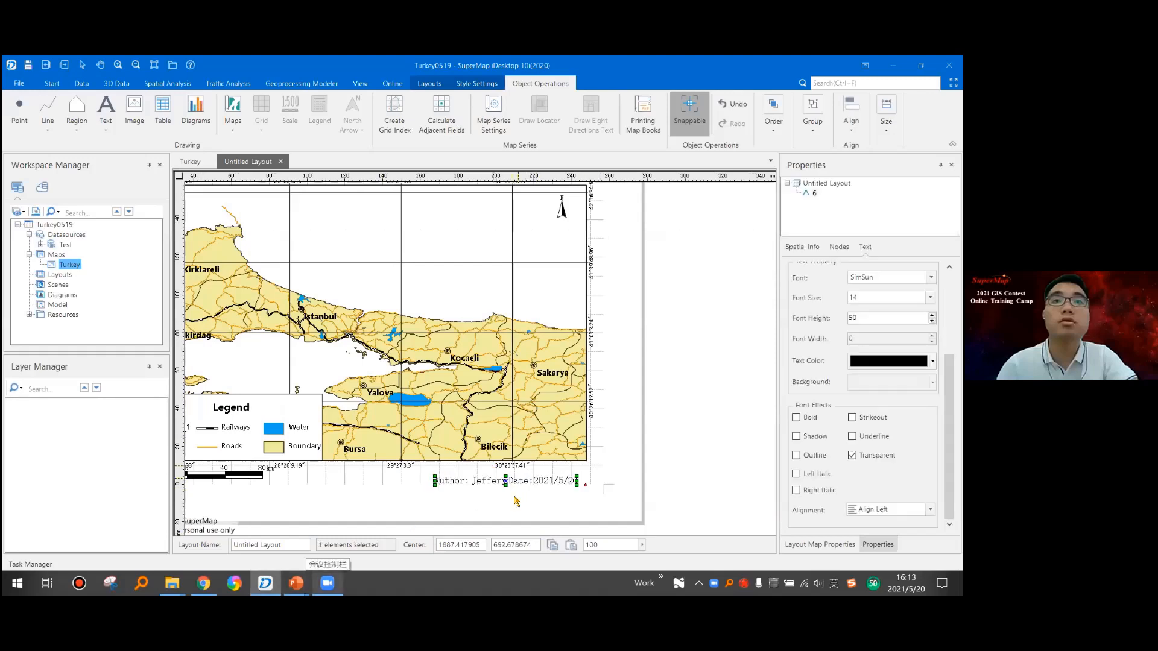
- Move the author and date note slightly closer to the map frame's bottom edge
click(541, 500)
click(530, 481)
drag(534, 480, 537, 477)
click(529, 505)
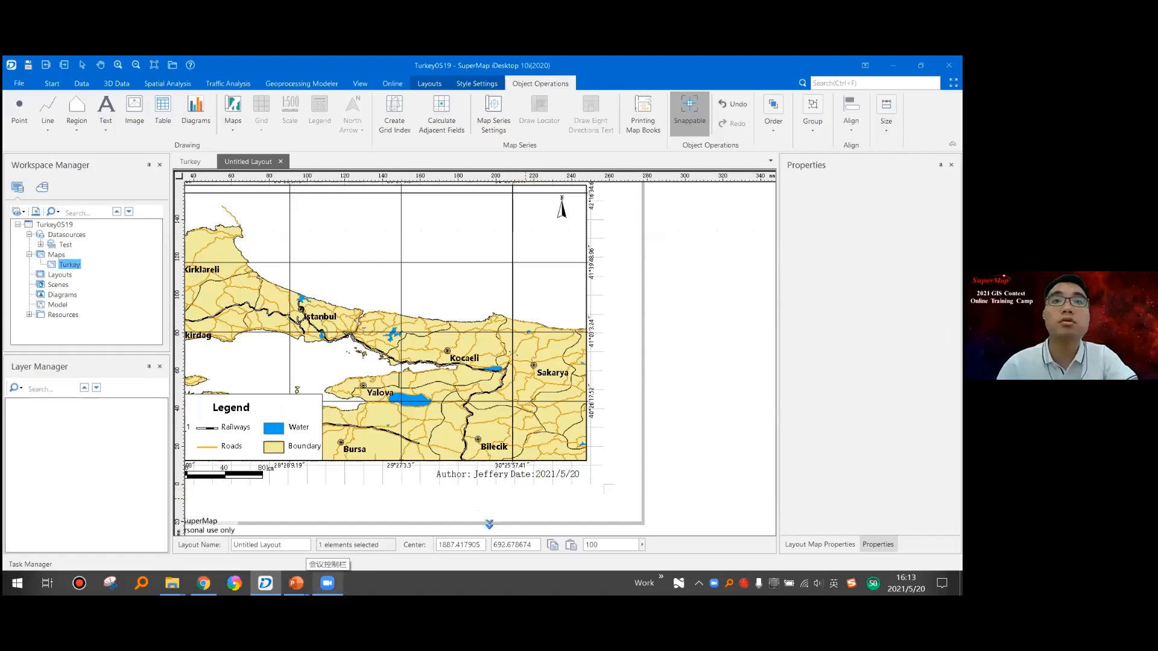
- Make the author and date note below the map frame bold
click(532, 478)
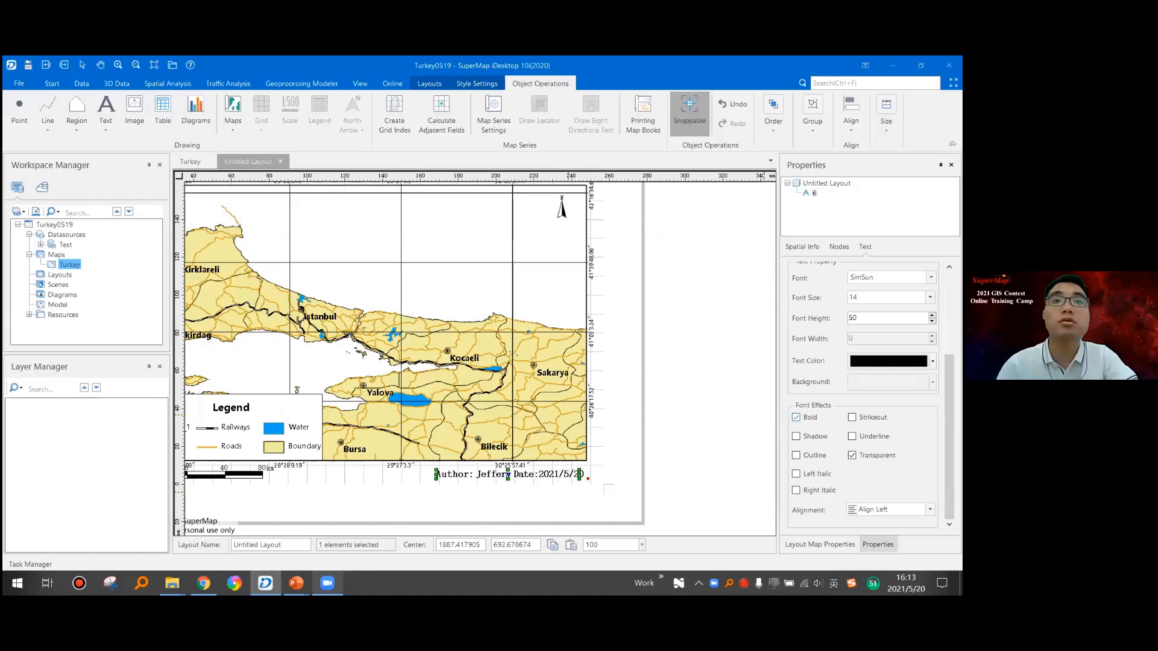
click(373, 508)
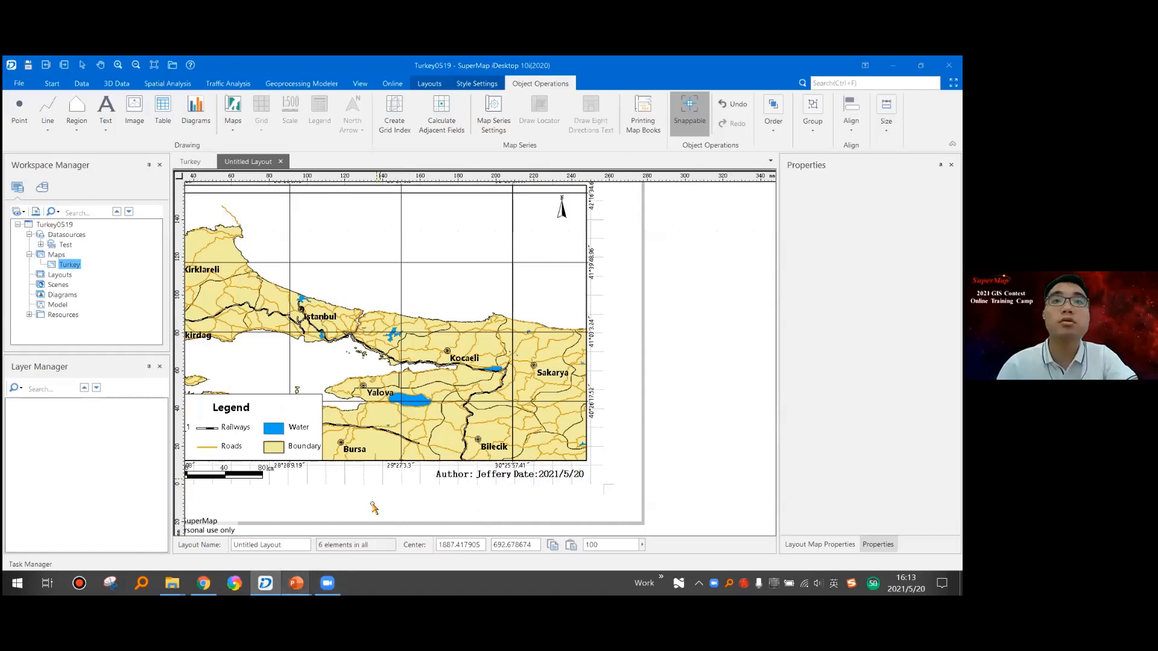
- Switch to the PowerPoint slide show and go through the slides from Add Legend to Export to Picture
key(alt+Tab)
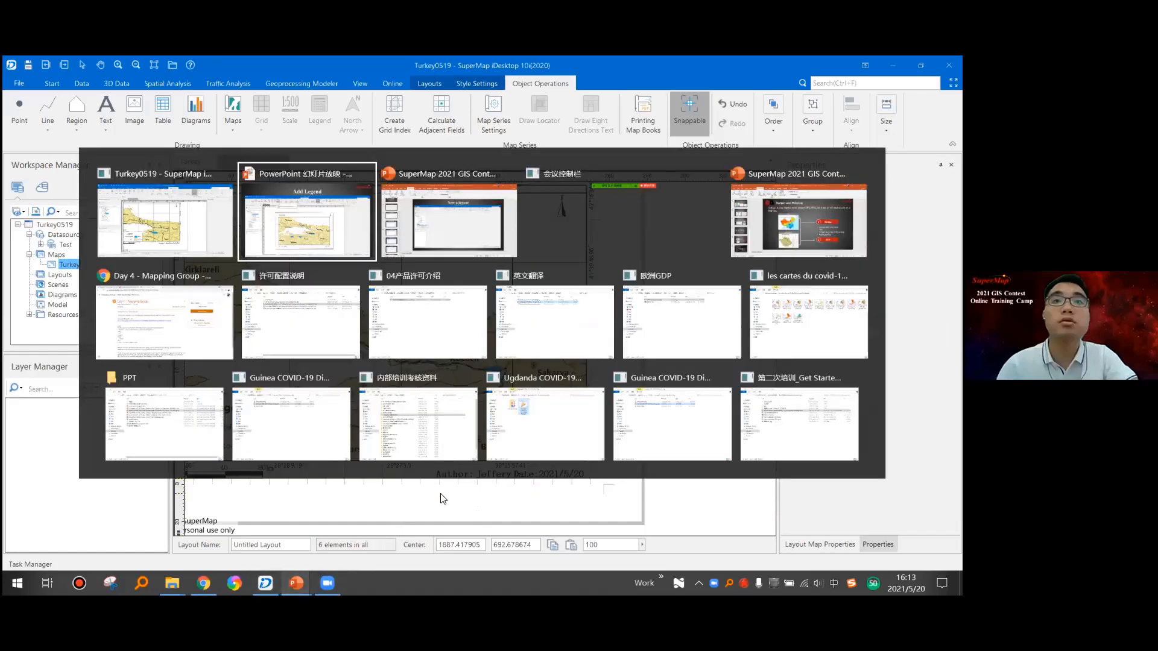
key(alt+Tab)
key(alt+shift+Tab)
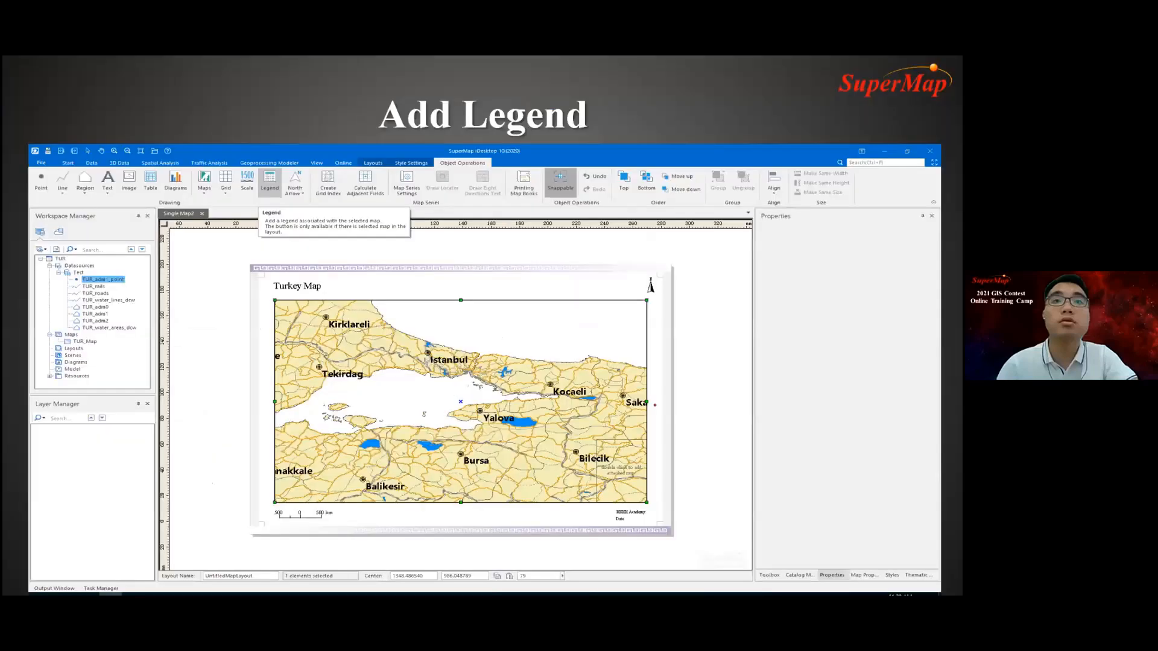
key(Right)
key(Right)
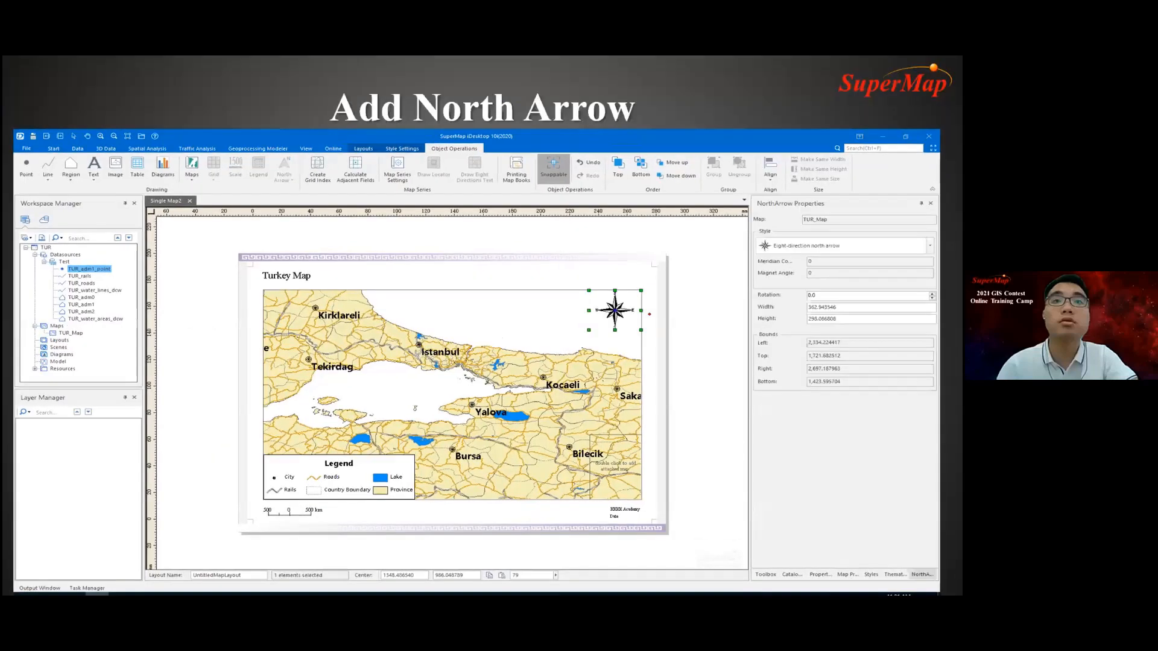
key(Right)
key(Right)
key(Right)
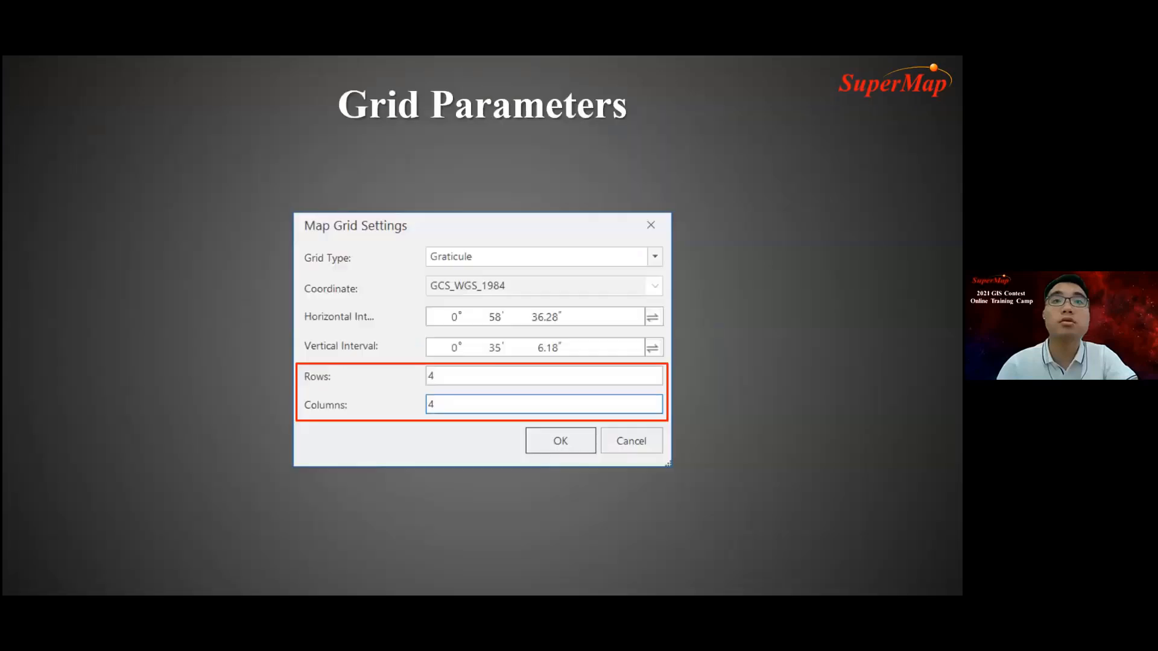
key(Right)
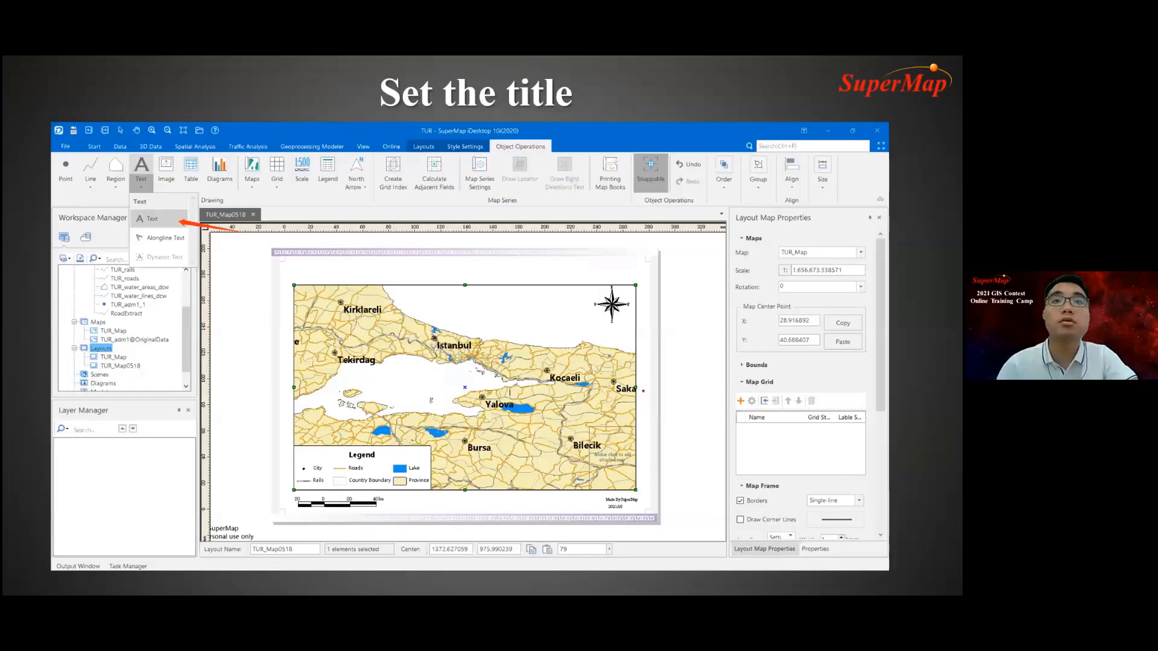
key(Right)
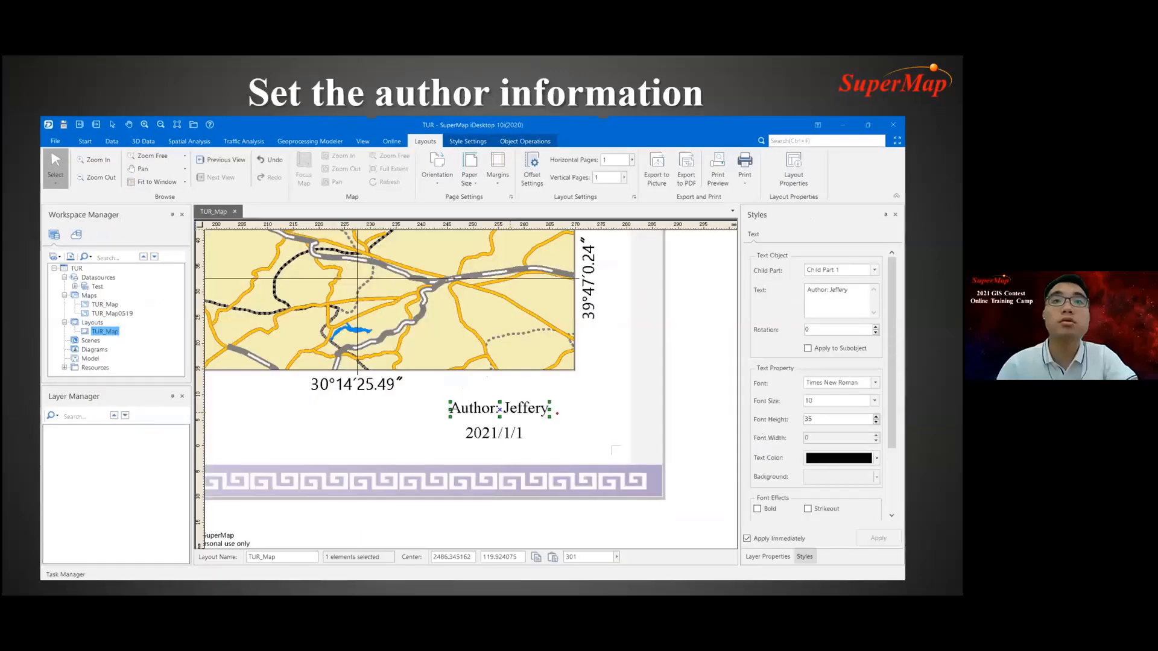
key(Right)
key(Left)
key(Right)
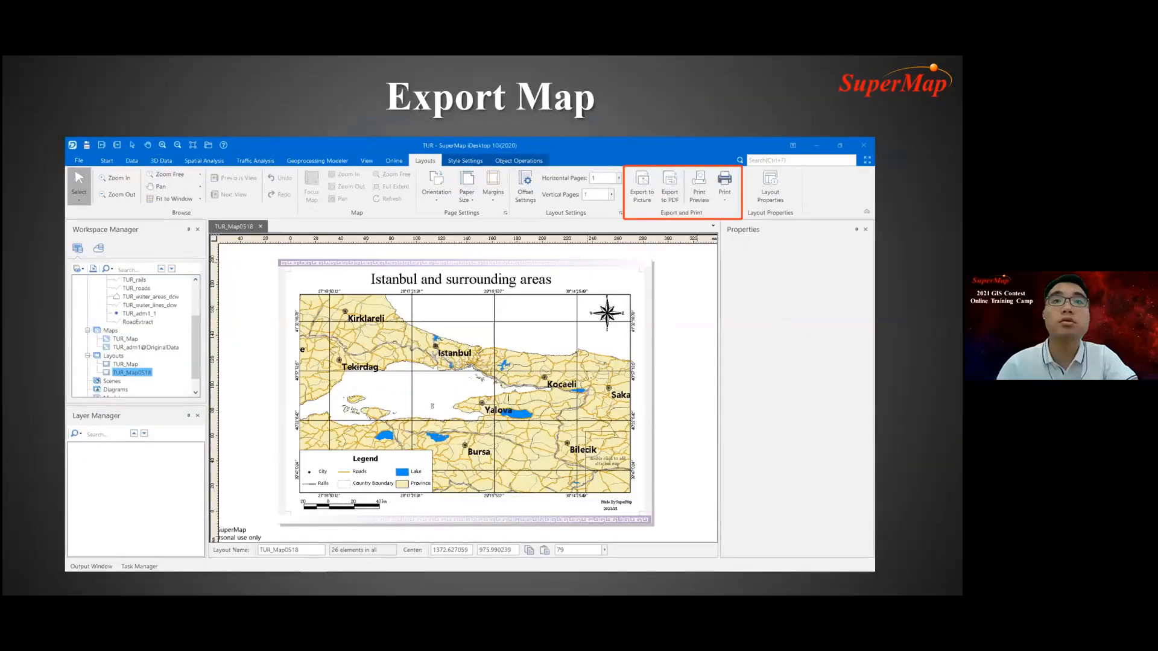
key(Right)
- Switch back to SuperMap iDesktop and cancel closing the Turkey map
key(alt+Tab)
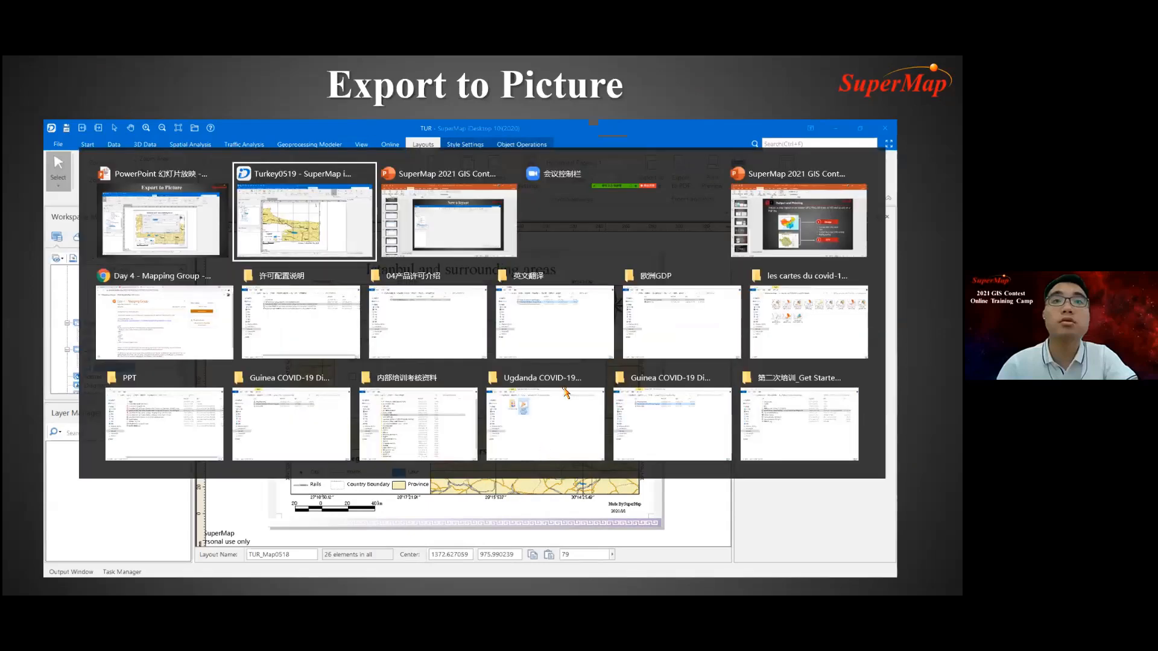
scroll(382, 342, down, 4)
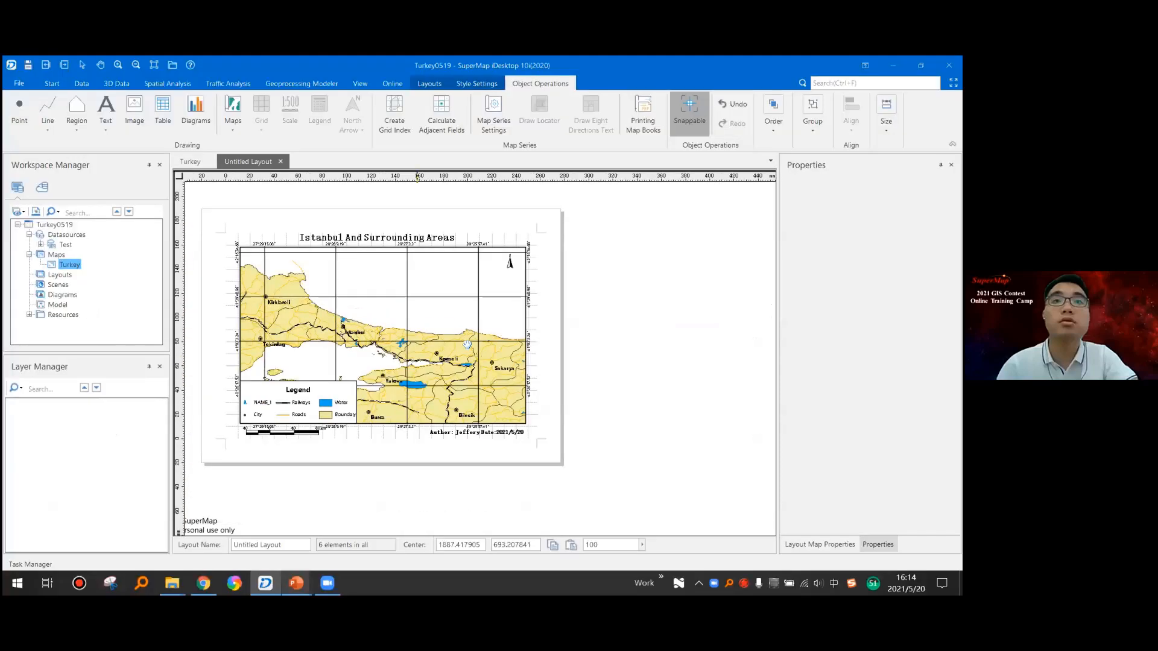
drag(463, 374, 494, 373)
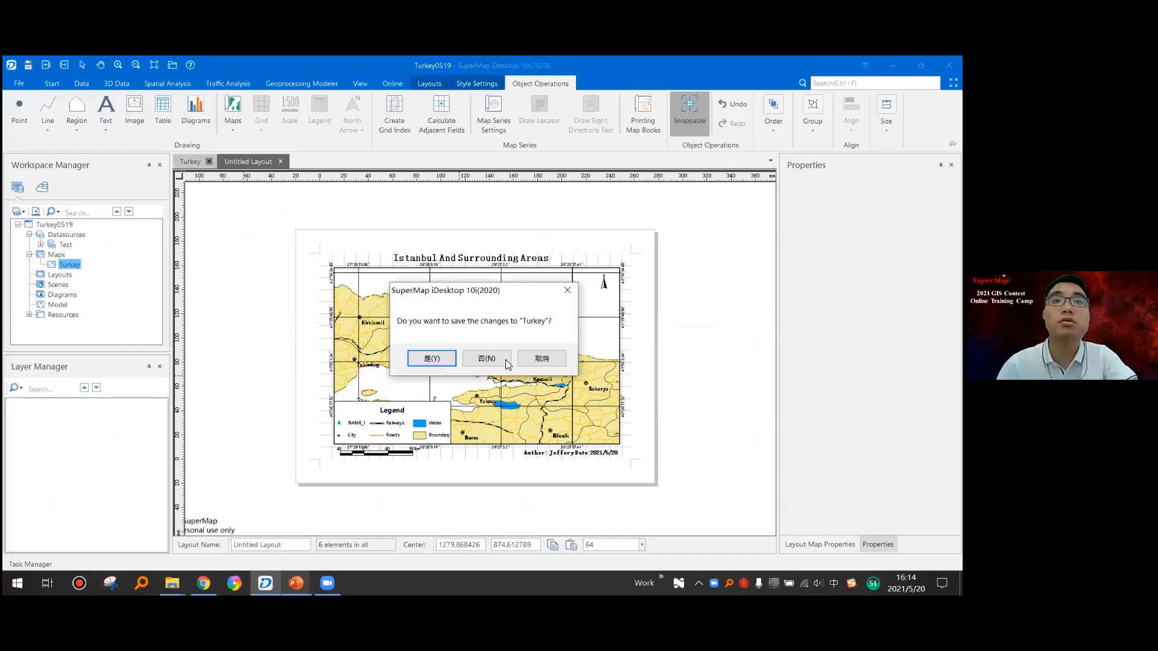
click(542, 359)
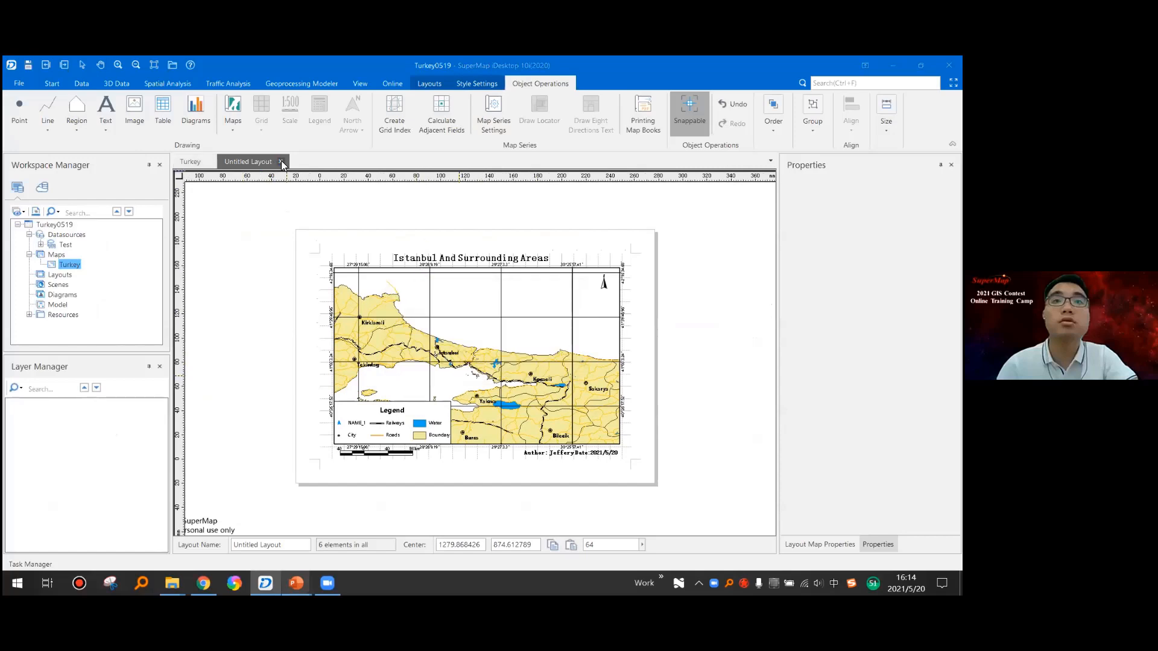
- Close the untitled layout and save it under the name Turkey Map
click(281, 162)
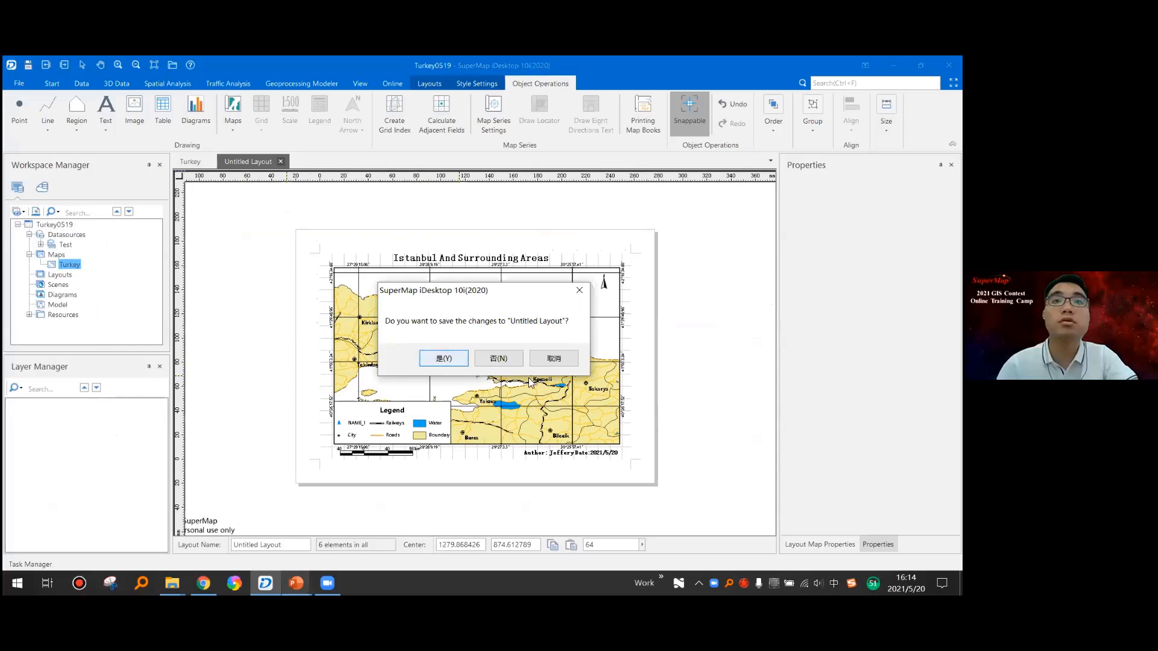
click(435, 360)
click(406, 313)
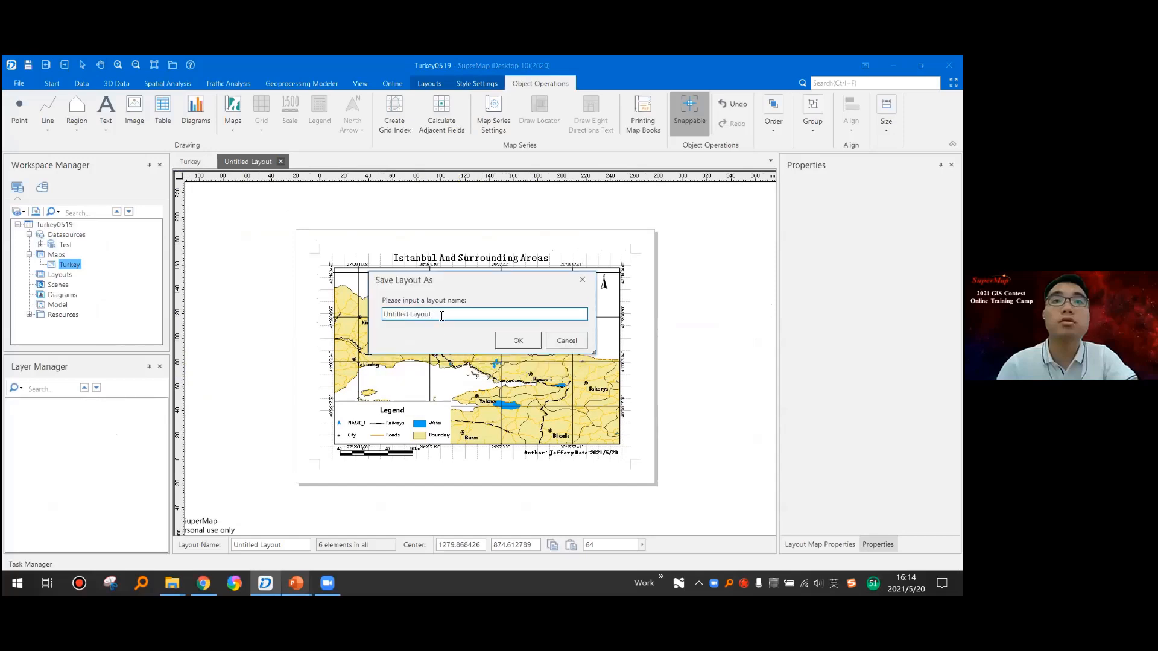
key(ctrl+a)
key(Right)
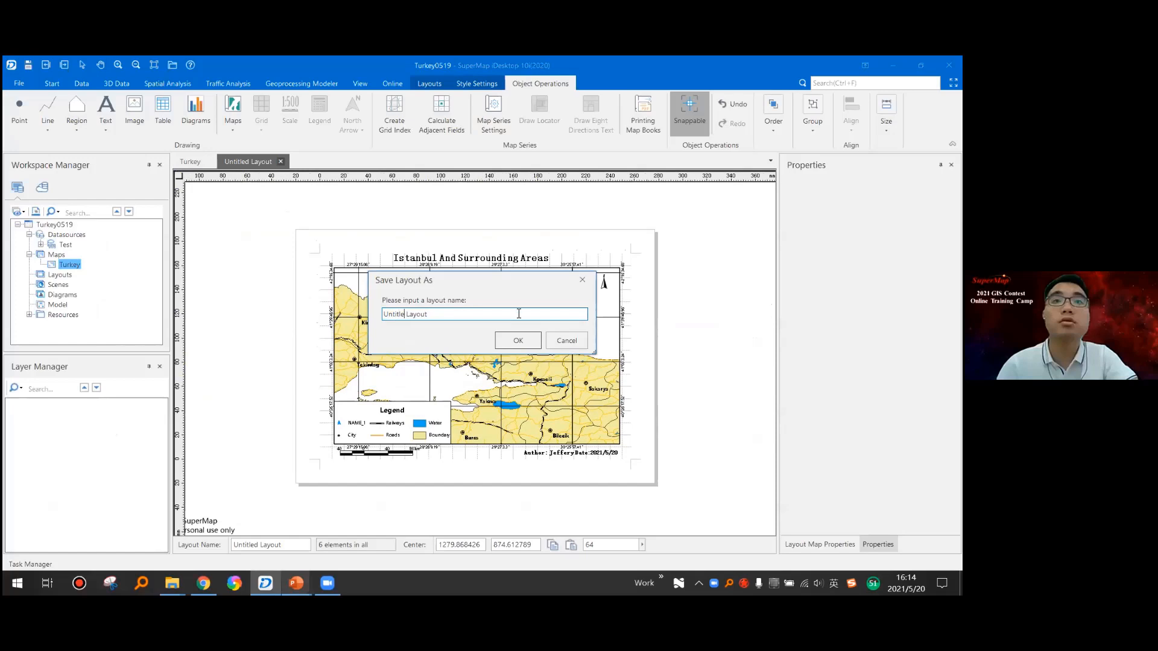
key(BackSpace)
key(BackSpace)
key(BackSpace)
key(BackSpace)
key(BackSpace)
key(BackSpace)
key(BackSpace)
key(BackSpace)
text(Turkey)
drag(428, 314, 409, 315)
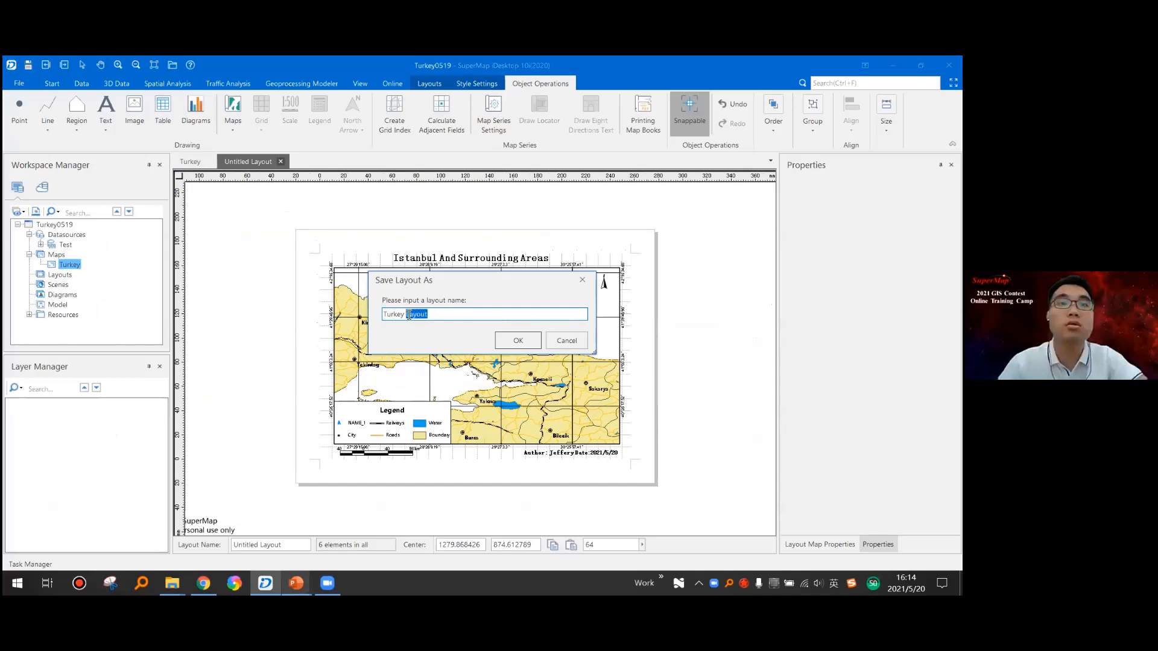
text(Map)
click(528, 345)
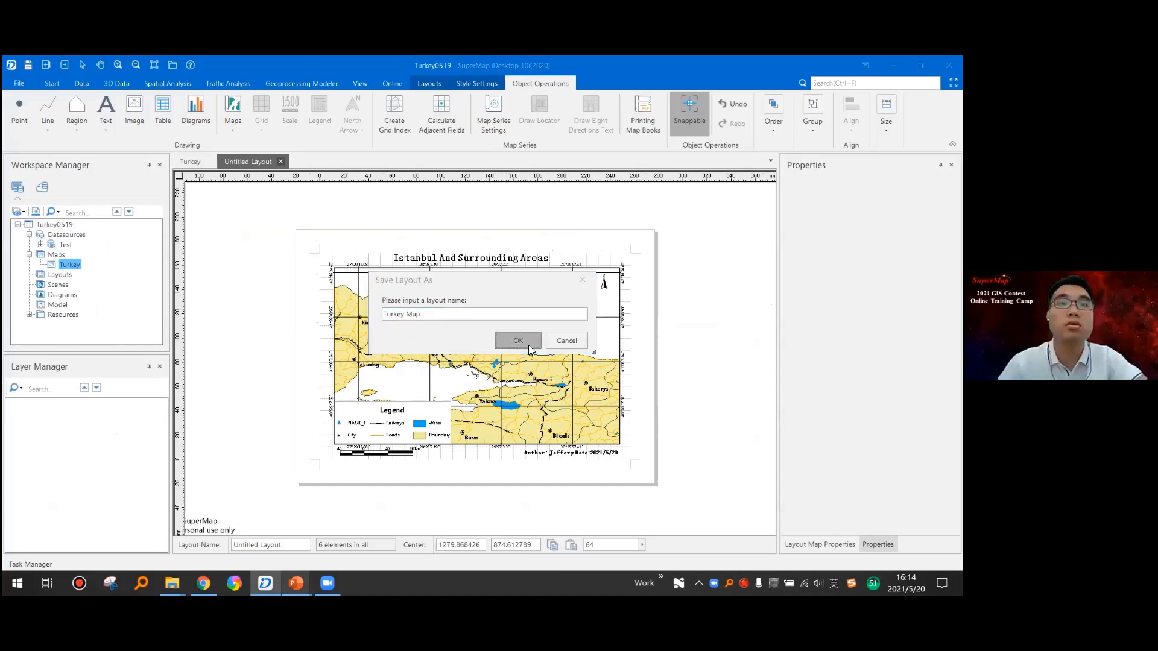
- Close the Turkey map window and reopen the saved Turkey Map layout from the workspace
click(211, 162)
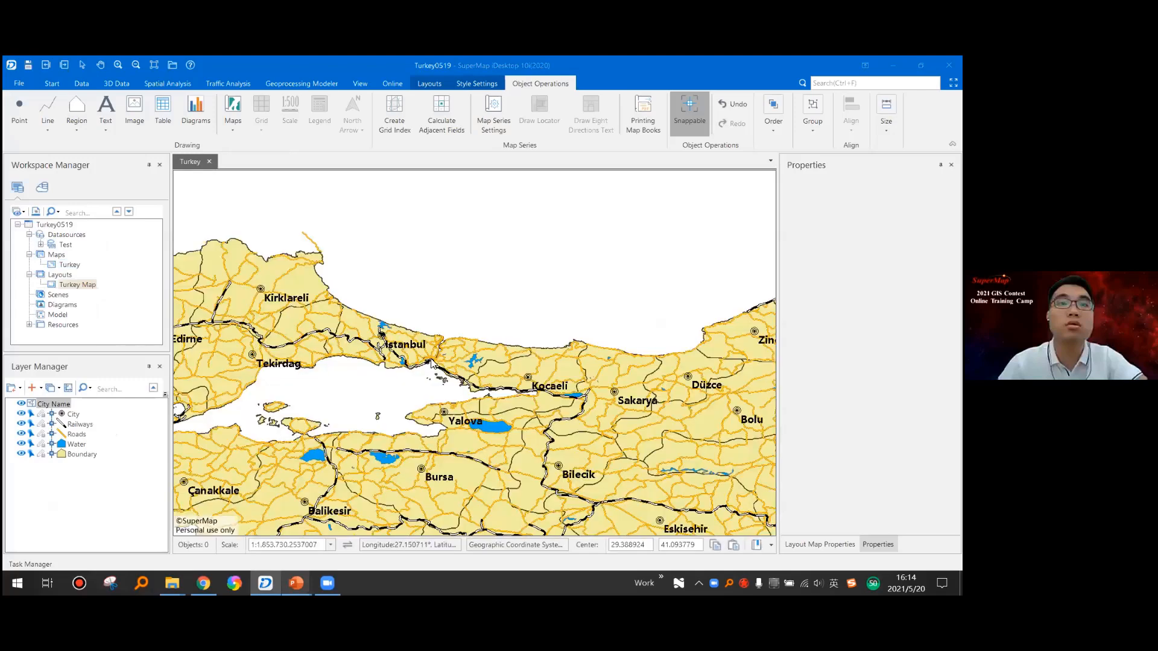
click(79, 287)
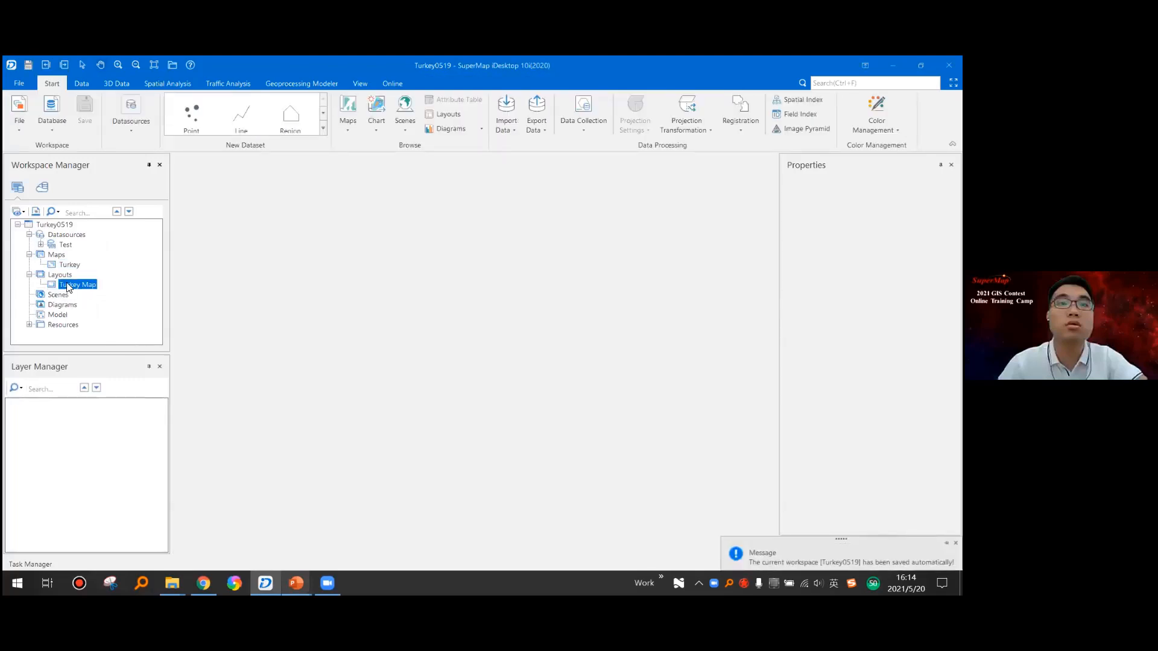
right_click(75, 285)
click(136, 291)
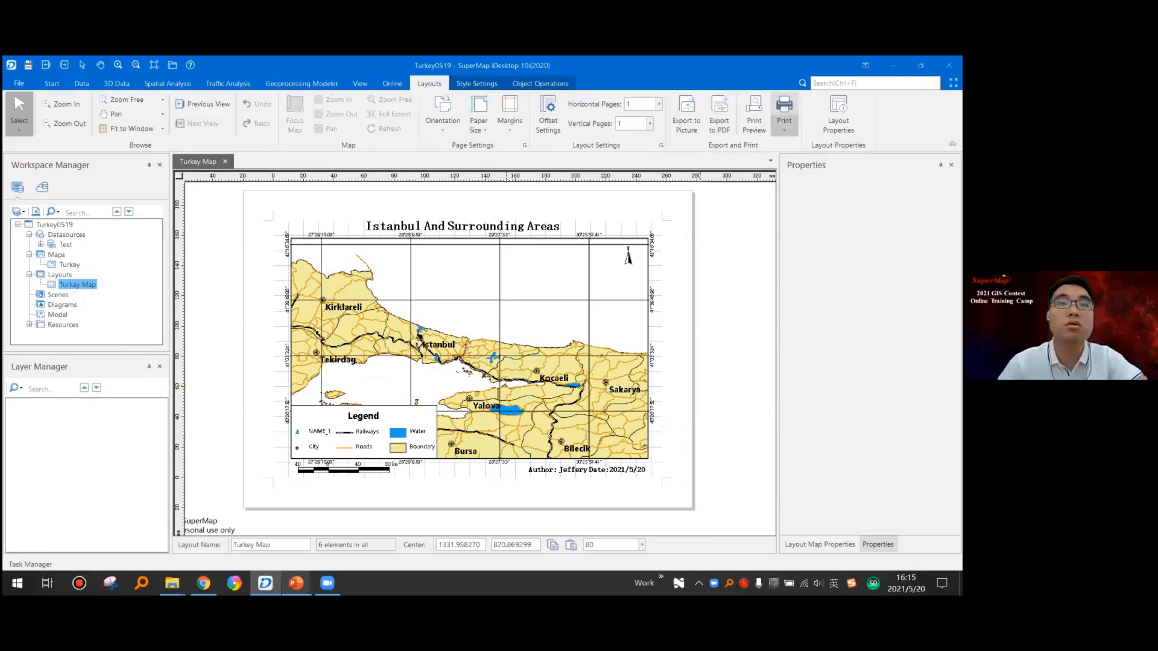
- Start exporting the layout to a picture named Turkrey in JPG File format
click(784, 126)
click(684, 241)
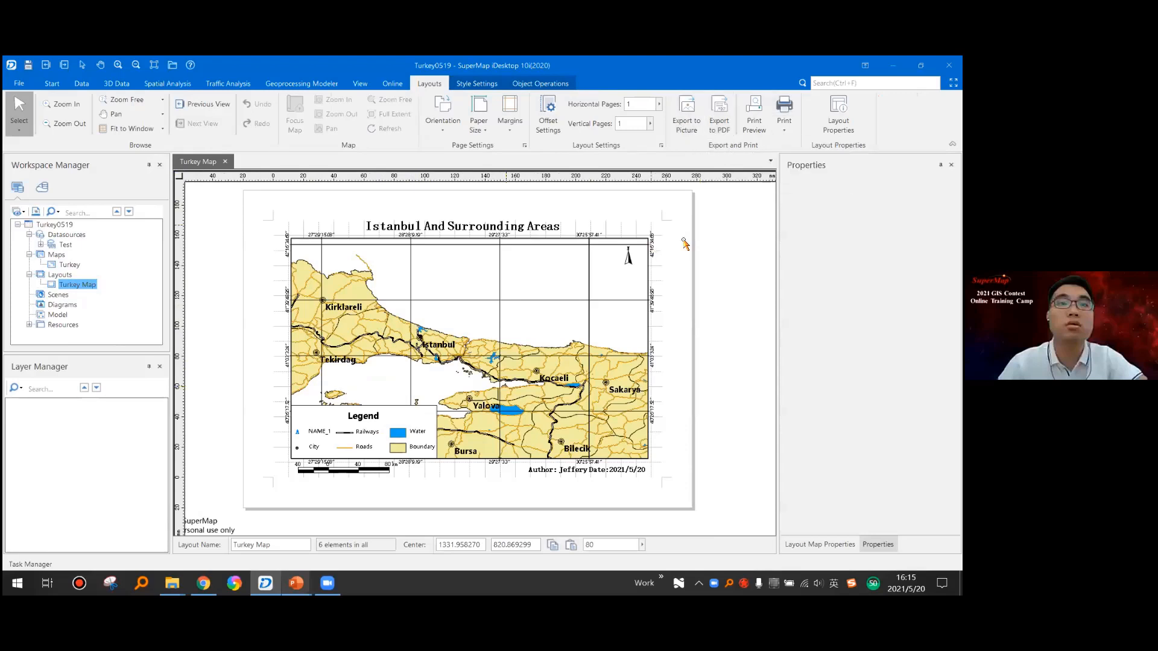
click(693, 125)
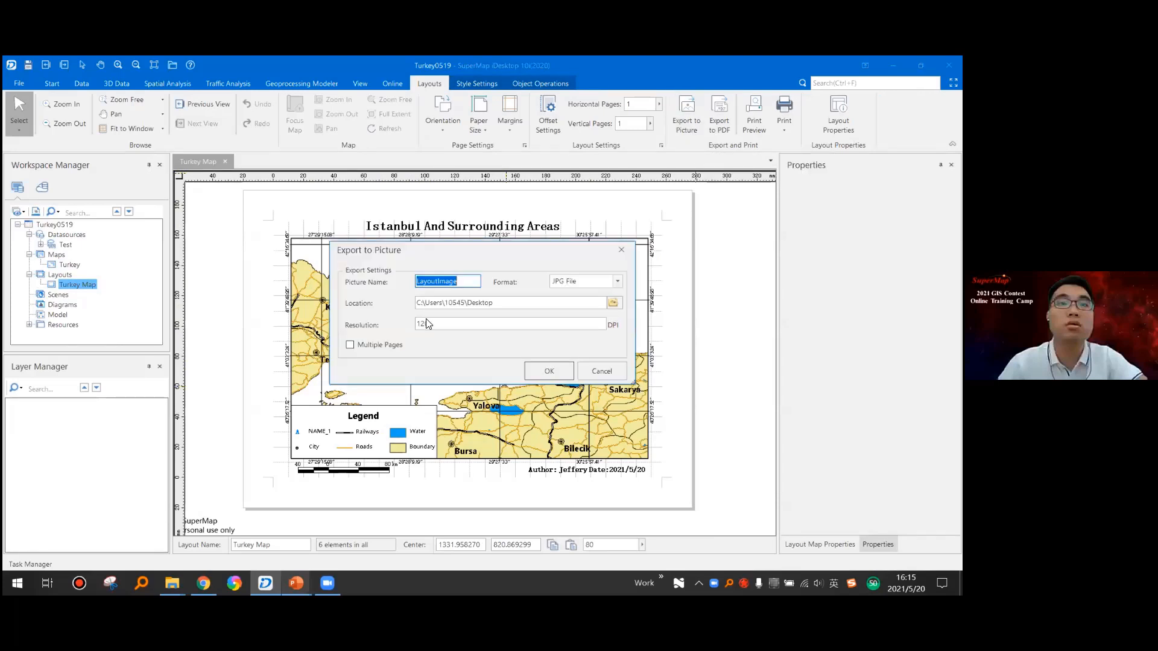
click(462, 282)
double_click(449, 282)
text(Tu)
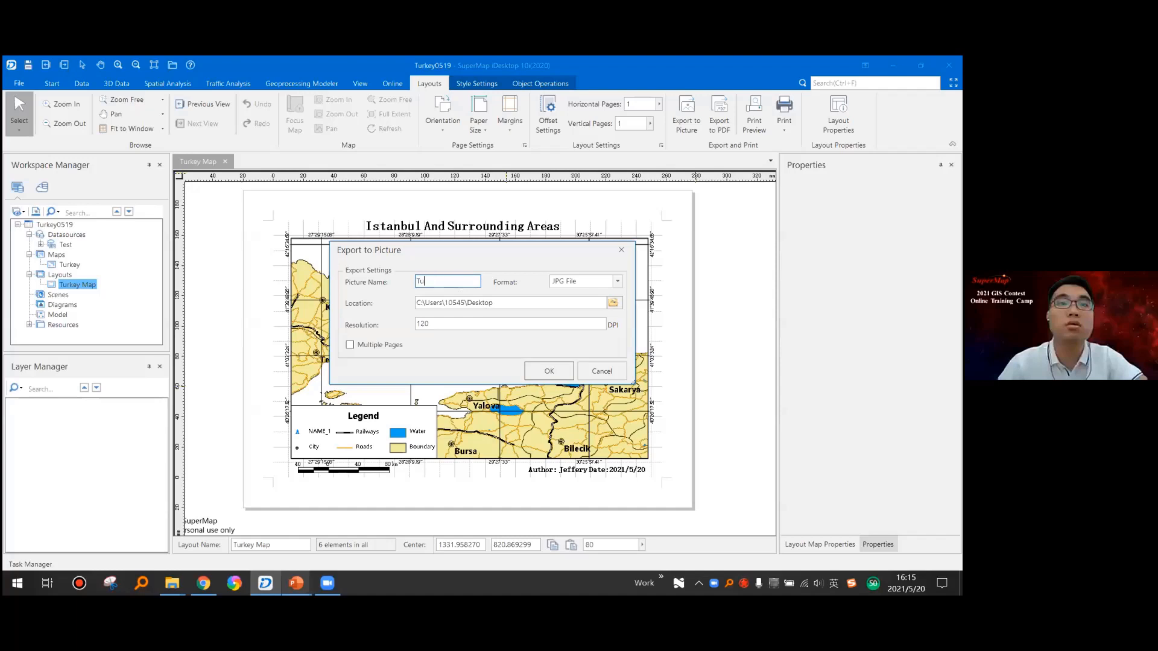
text(rky)
key(BackSpace)
text(rk)
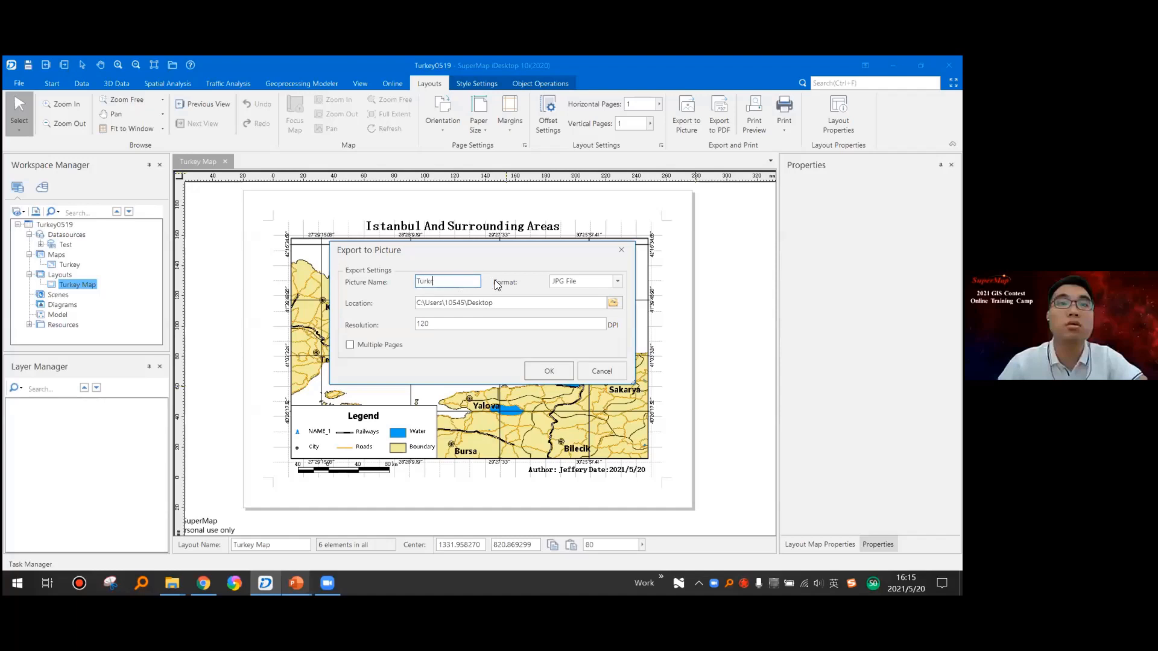
text(ey)
click(618, 281)
click(591, 266)
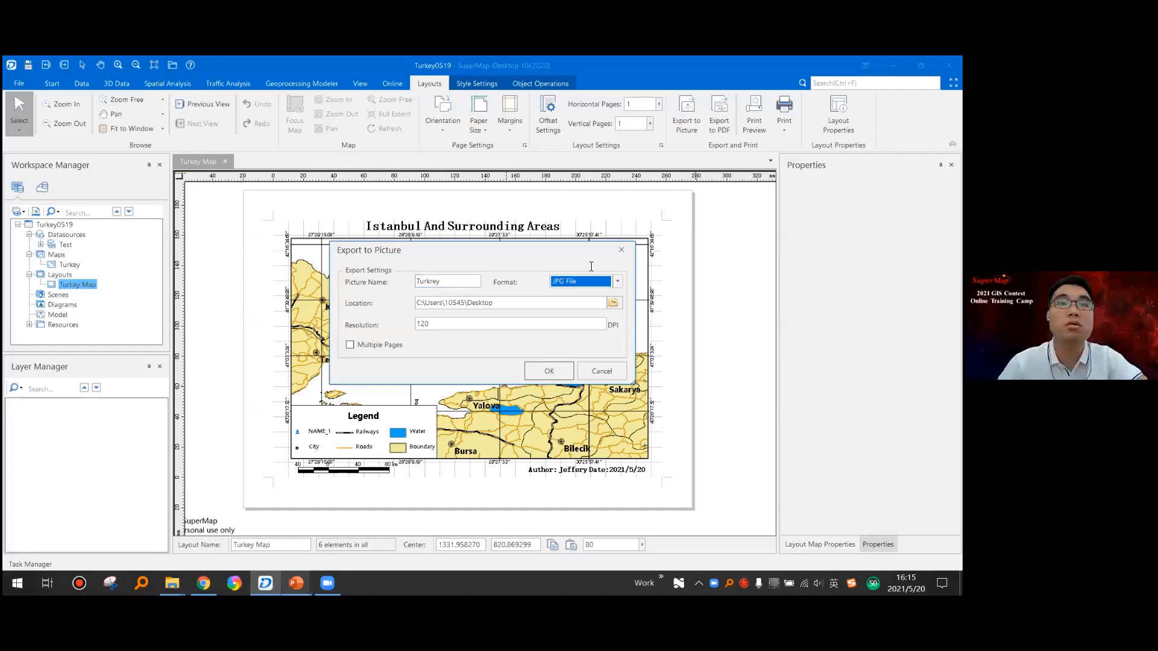
- Set the exported picture's resolution to 500 DPI
click(501, 304)
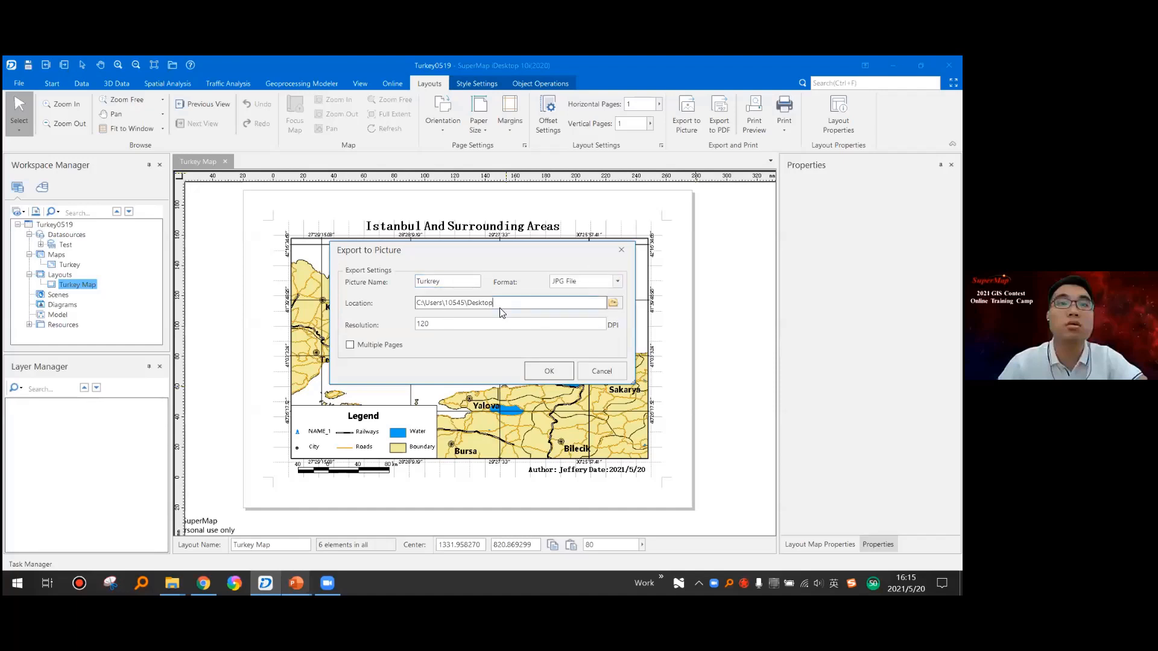
double_click(448, 326)
click(437, 321)
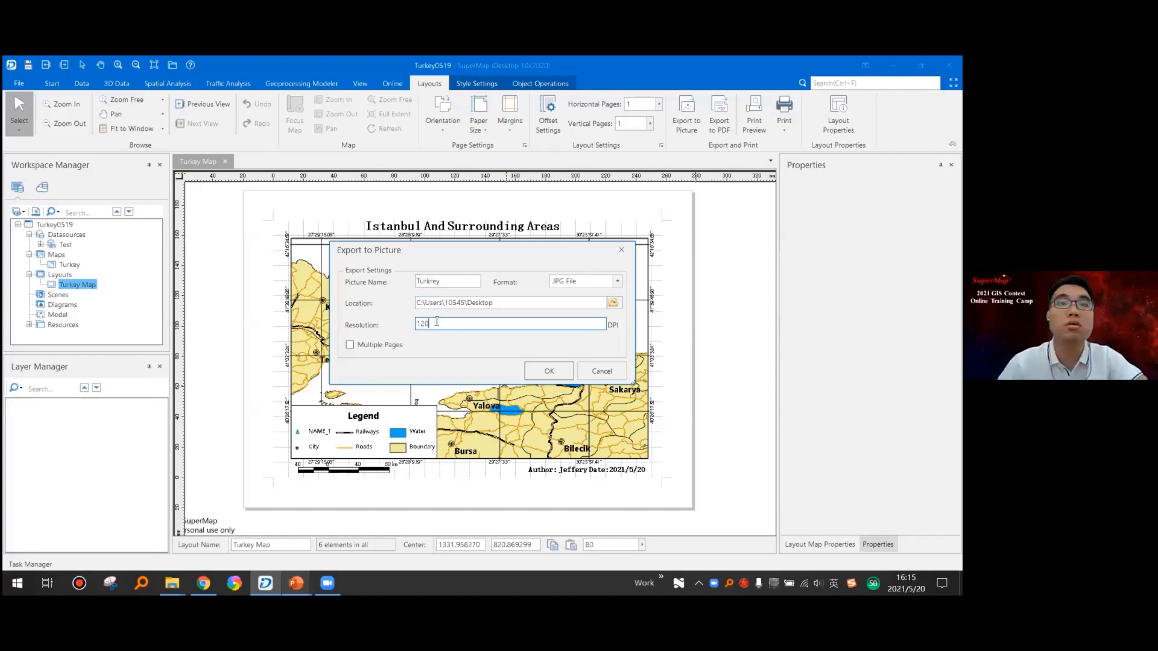
double_click(444, 324)
text(500)
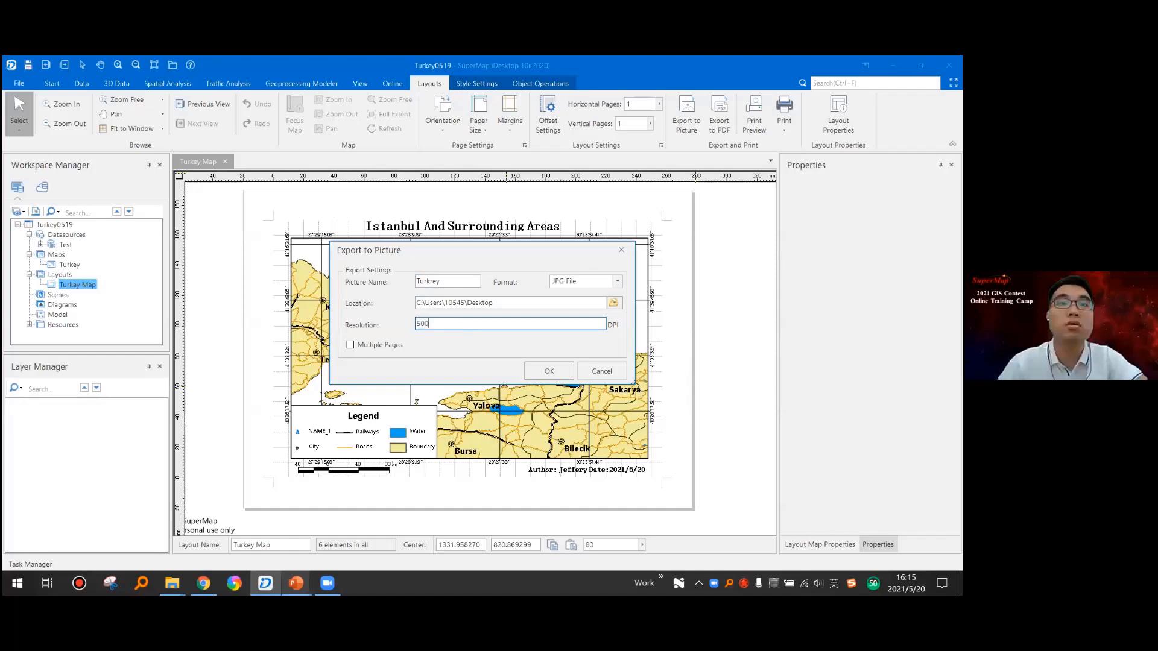